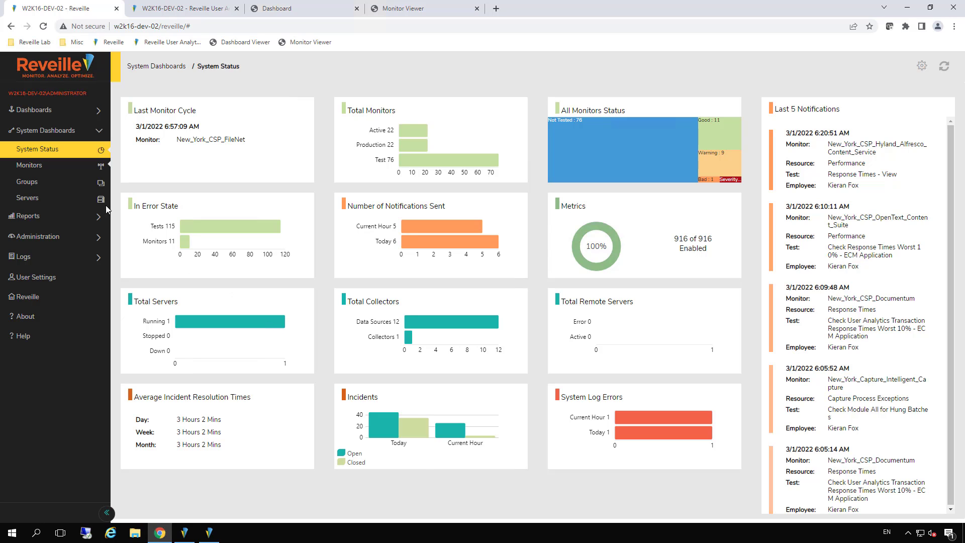
# View the system monitors overview and open the diagram of the ECM_Location group
pyautogui.click(42, 165)
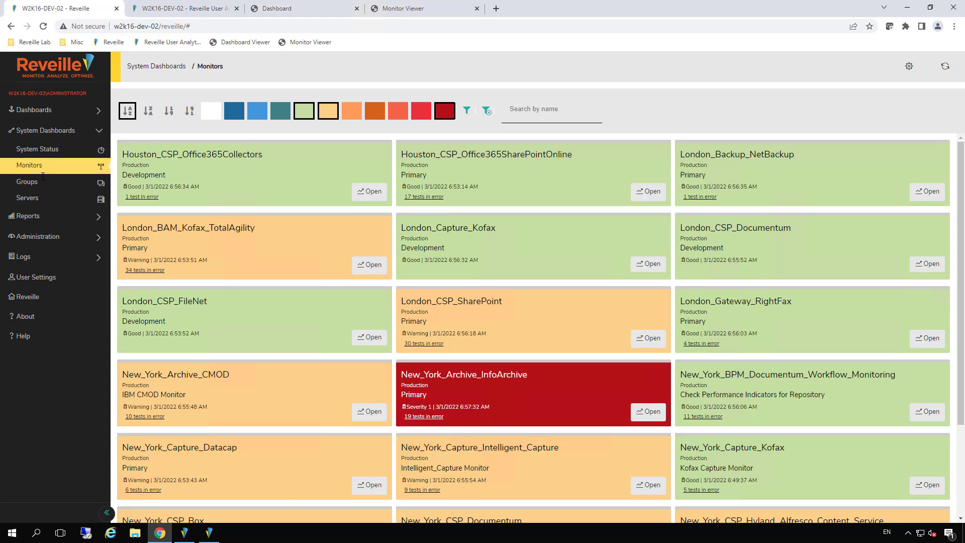
pyautogui.click(42, 181)
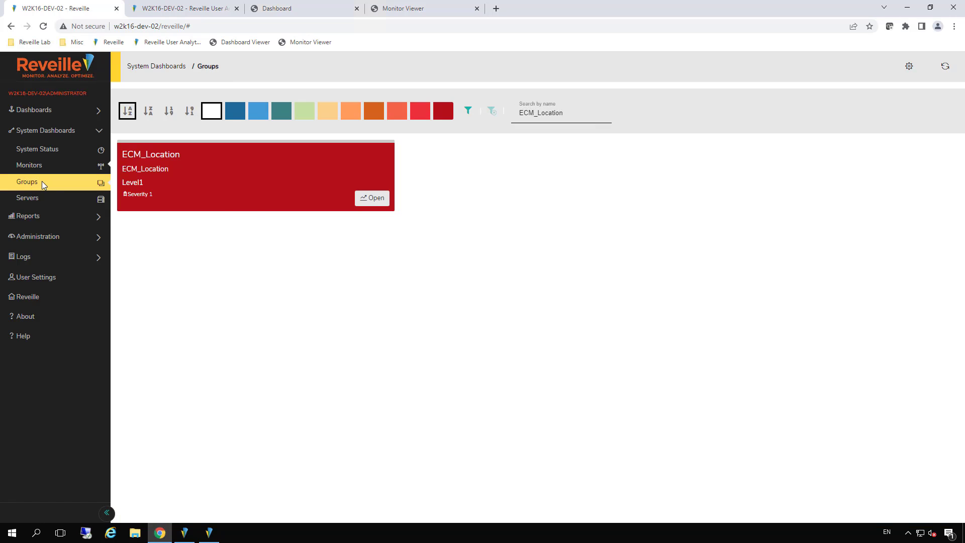
pyautogui.click(373, 198)
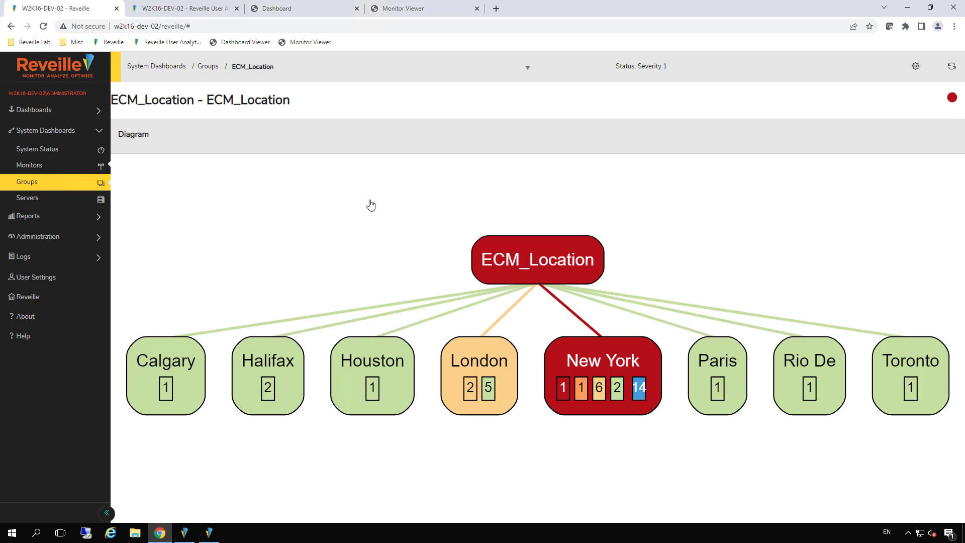
# Filter the monitors to exclude Good status and match the name "New", and open New_York_CSP_Hyland_Alfresco_Content_Service
pyautogui.click(22, 164)
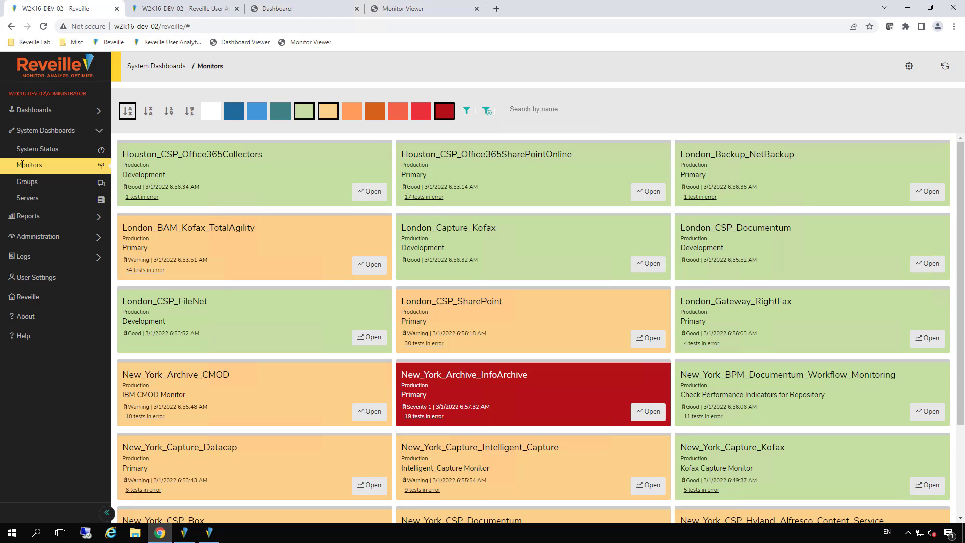
pyautogui.click(305, 110)
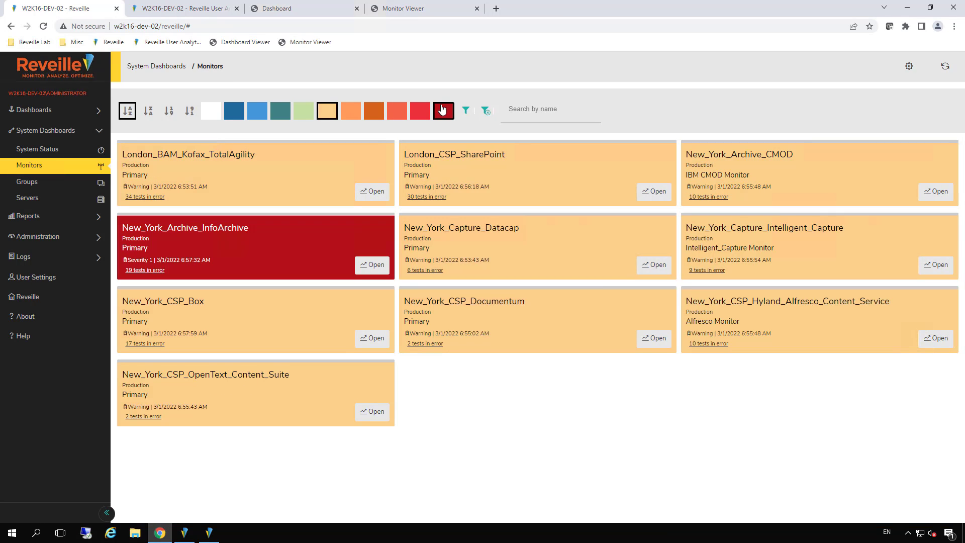
pyautogui.click(519, 112)
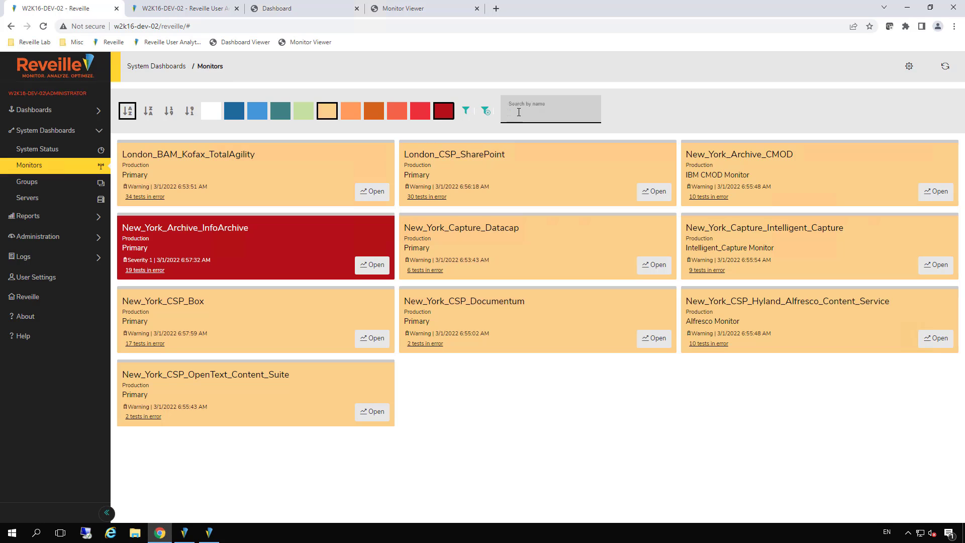
pyautogui.write('New')
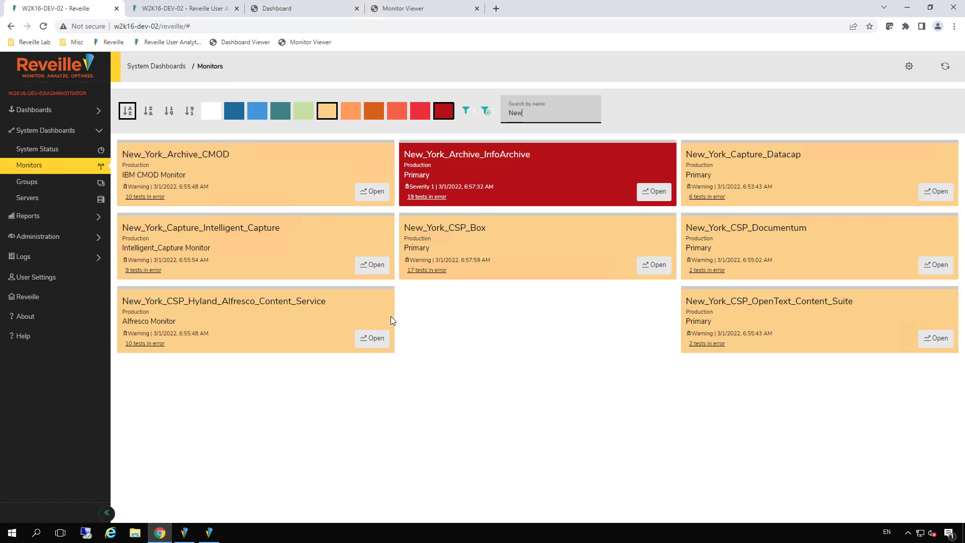
pyautogui.click(373, 338)
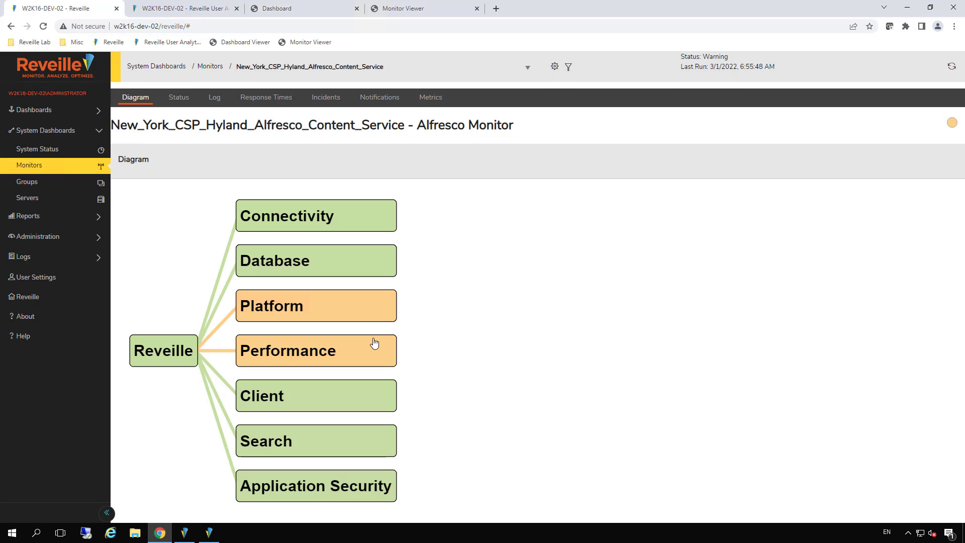
# Inspect the tests in error for the Performance resource and the individual Connectivity test statuses
pyautogui.click(390, 355)
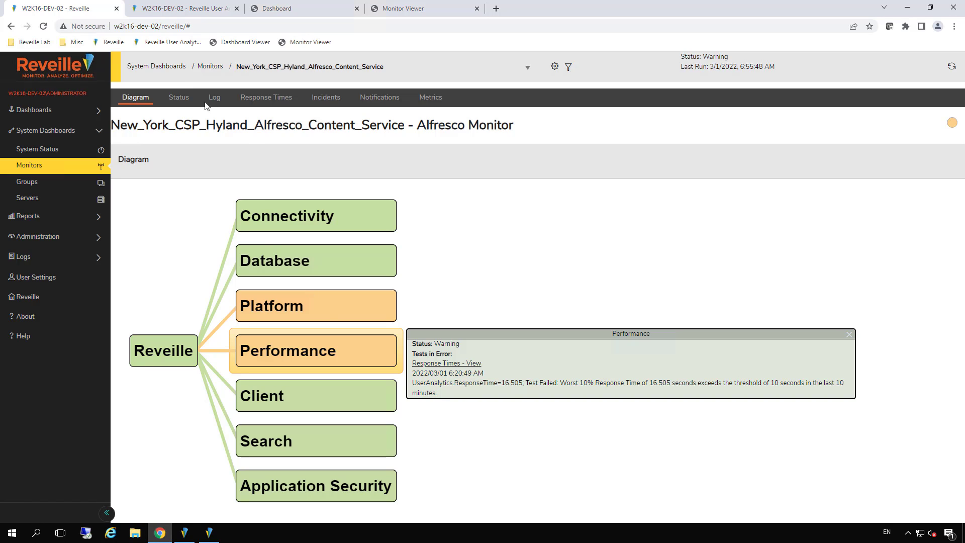
pyautogui.click(179, 97)
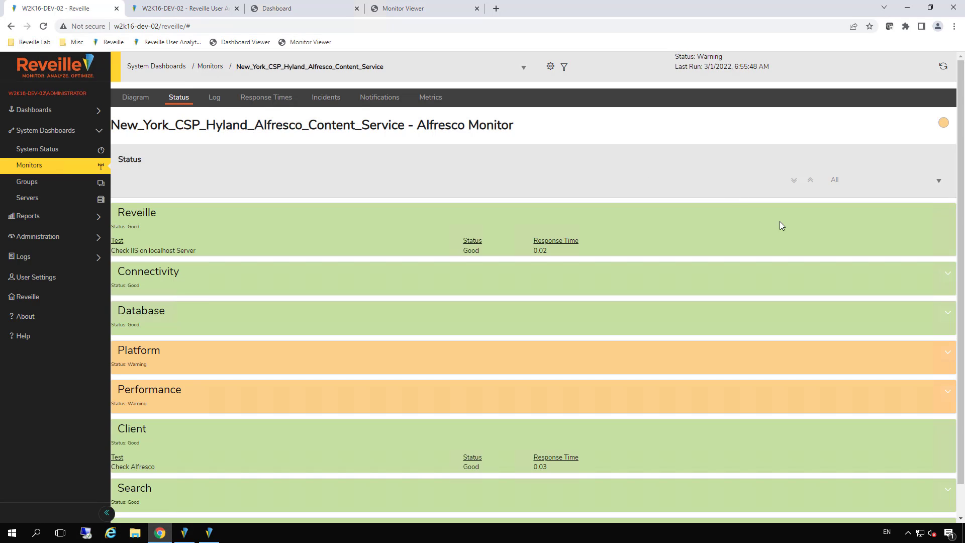
pyautogui.click(948, 275)
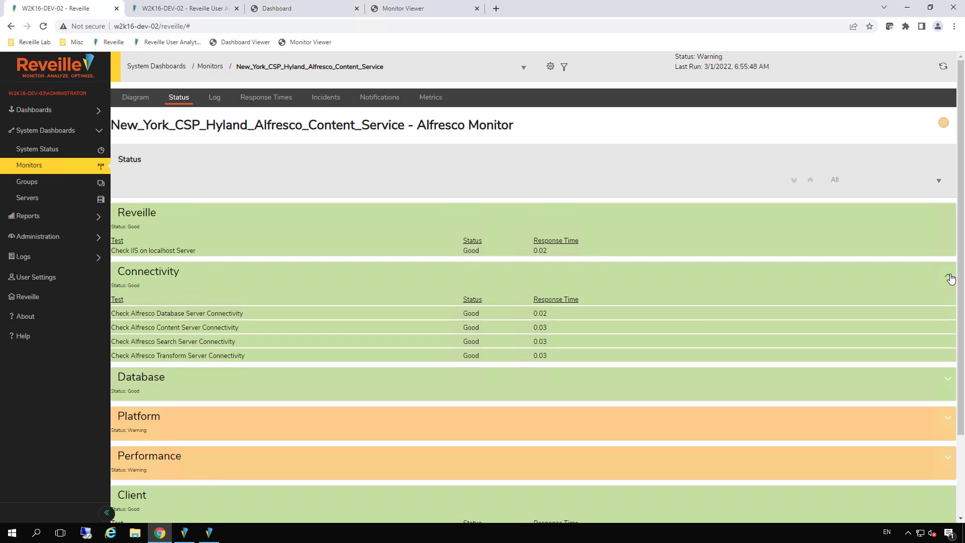
# Review the Alfresco monitor's log, response times, incidents, notifications and metrics
pyautogui.click(215, 98)
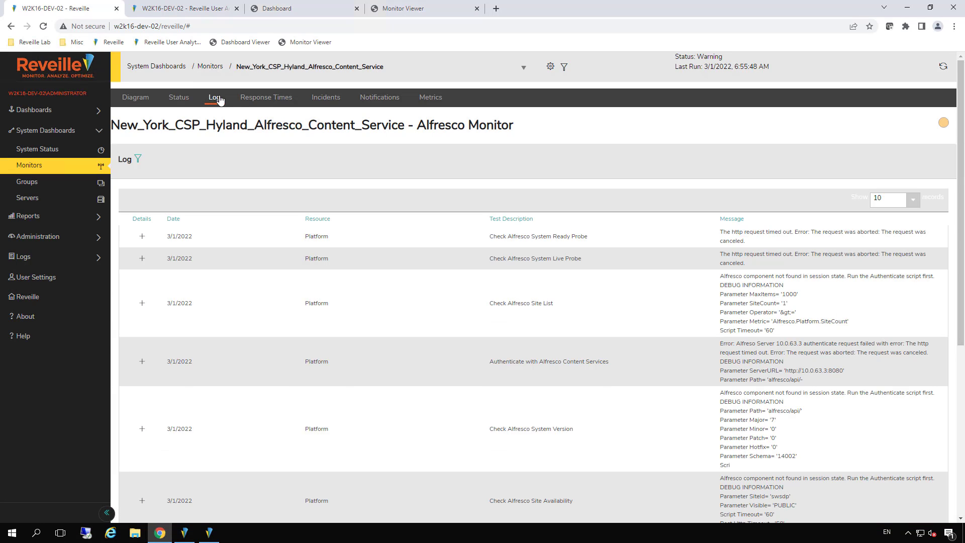
pyautogui.click(267, 99)
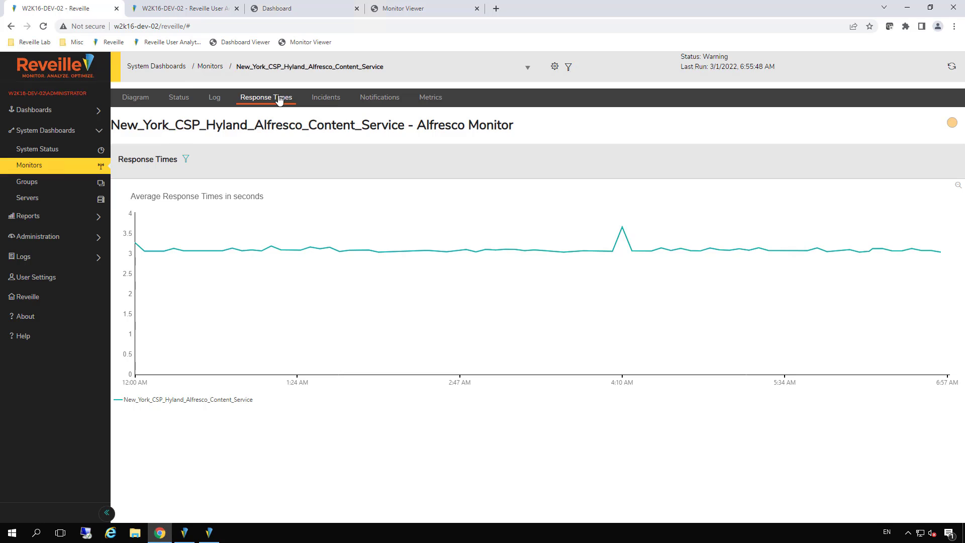
pyautogui.click(333, 101)
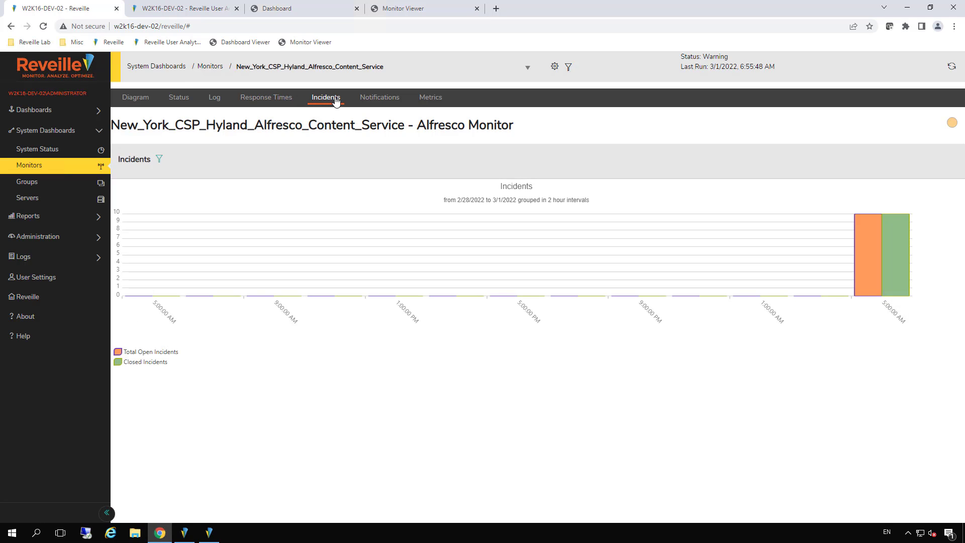
pyautogui.click(388, 100)
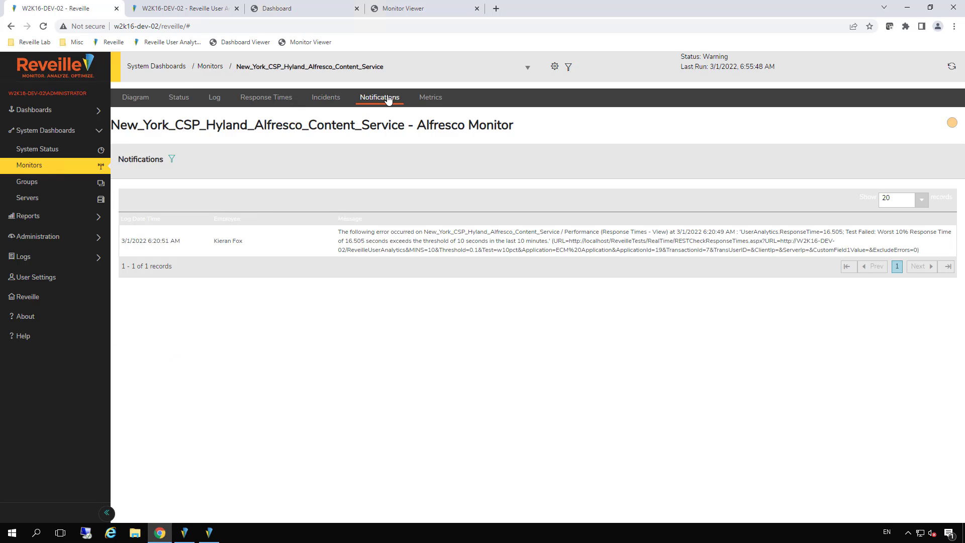
pyautogui.click(430, 100)
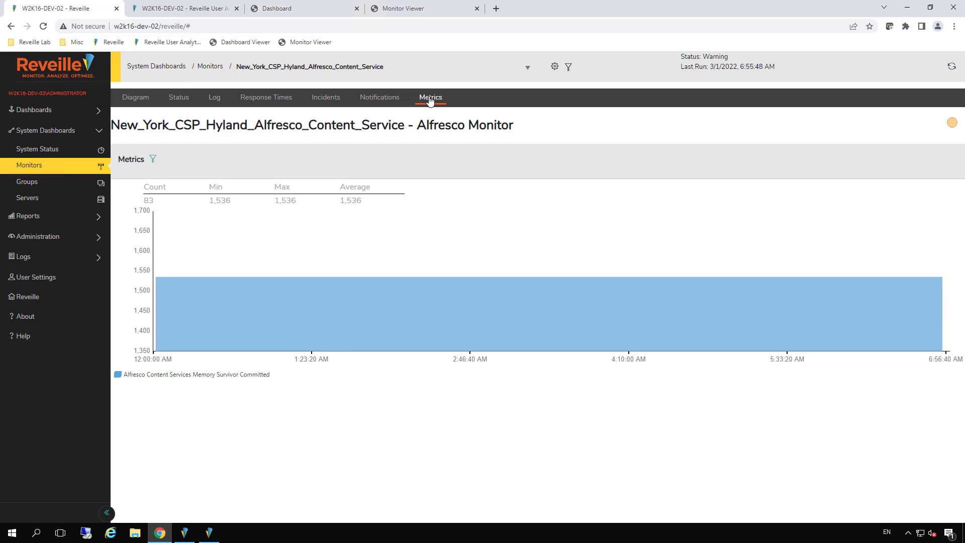
# Open the ECM Analyze dashboard under Reveille Dashboards and examine its repository activity and transaction counts
pyautogui.click(31, 110)
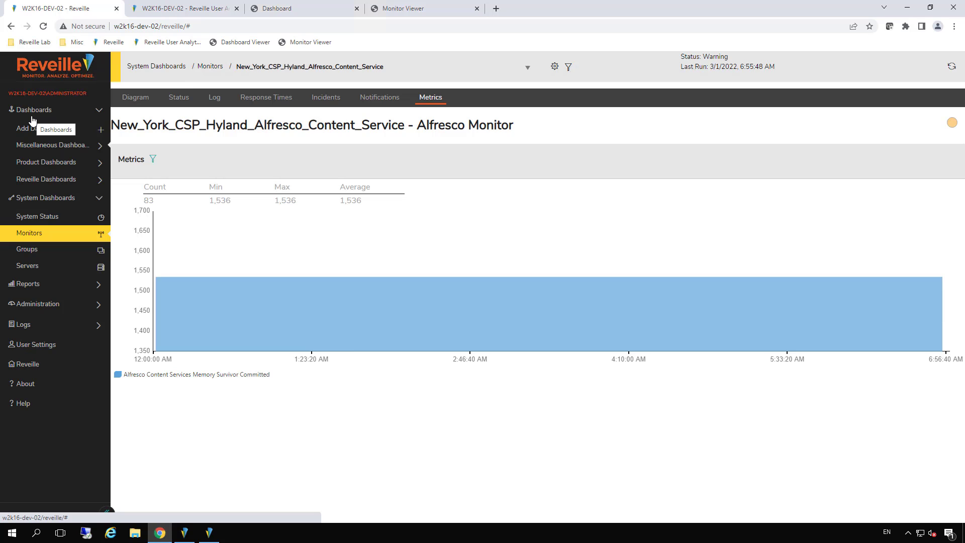
pyautogui.click(41, 178)
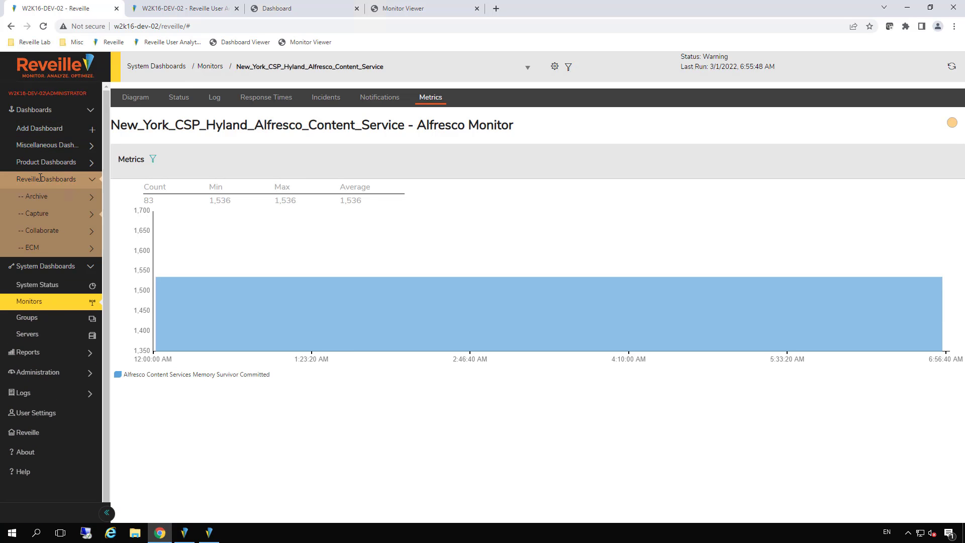
pyautogui.click(40, 248)
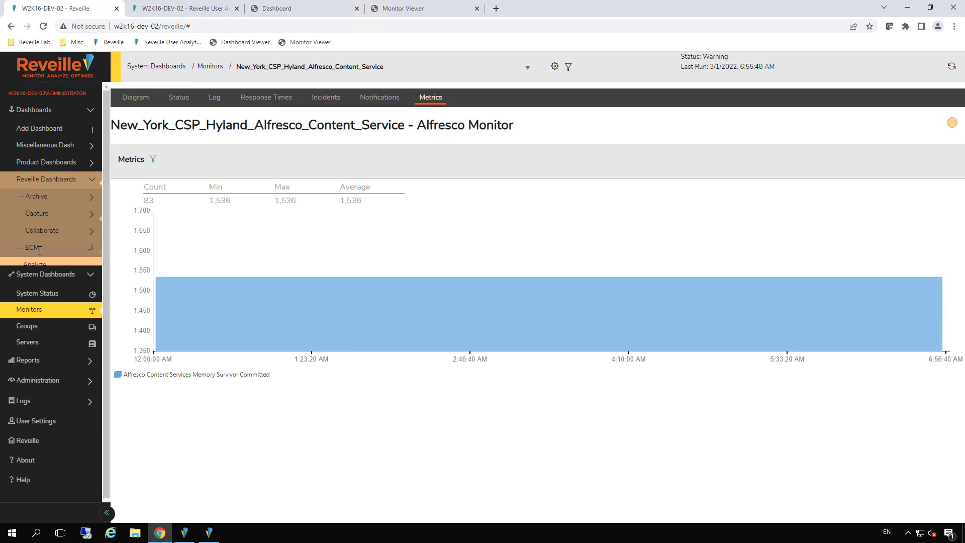
pyautogui.click(39, 265)
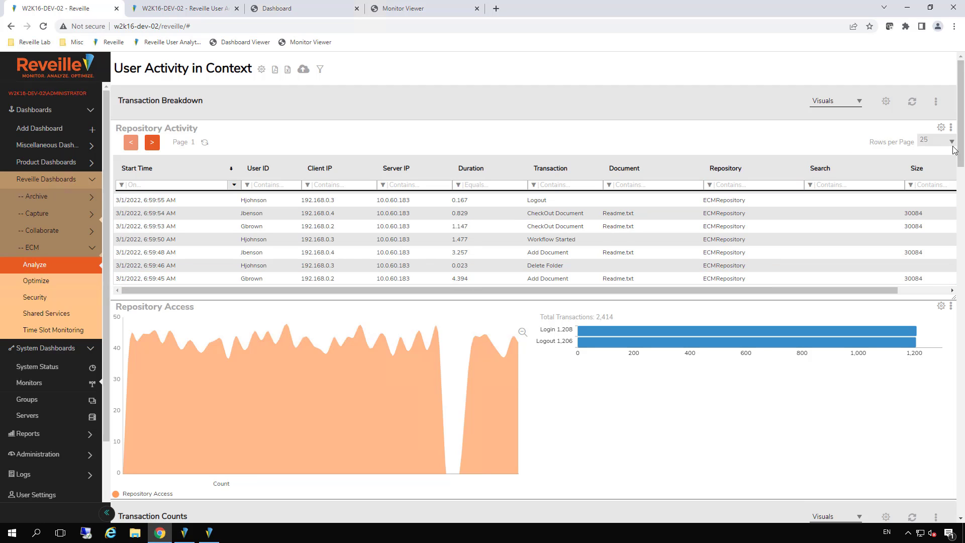
pyautogui.moveTo(960, 149); pyautogui.dragTo(944, 330)
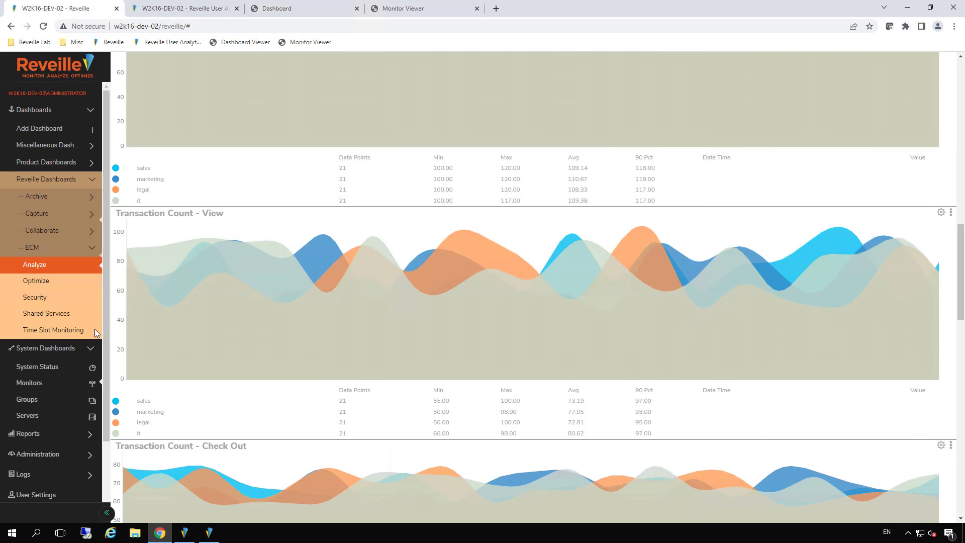
# Examine the ECM Optimize dashboard's performance charts and the ECM Security dashboard's audit and login charts
pyautogui.click(41, 280)
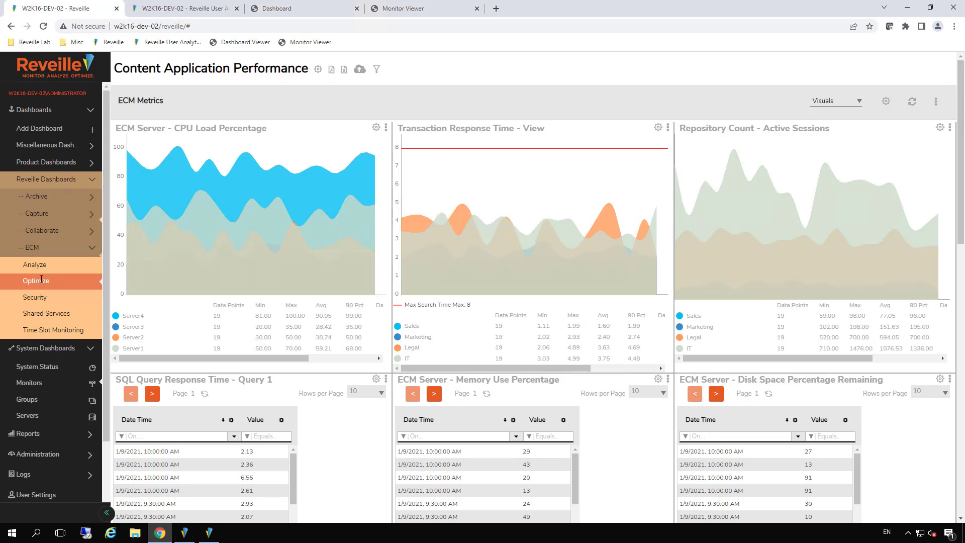
pyautogui.moveTo(961, 113); pyautogui.dragTo(961, 281)
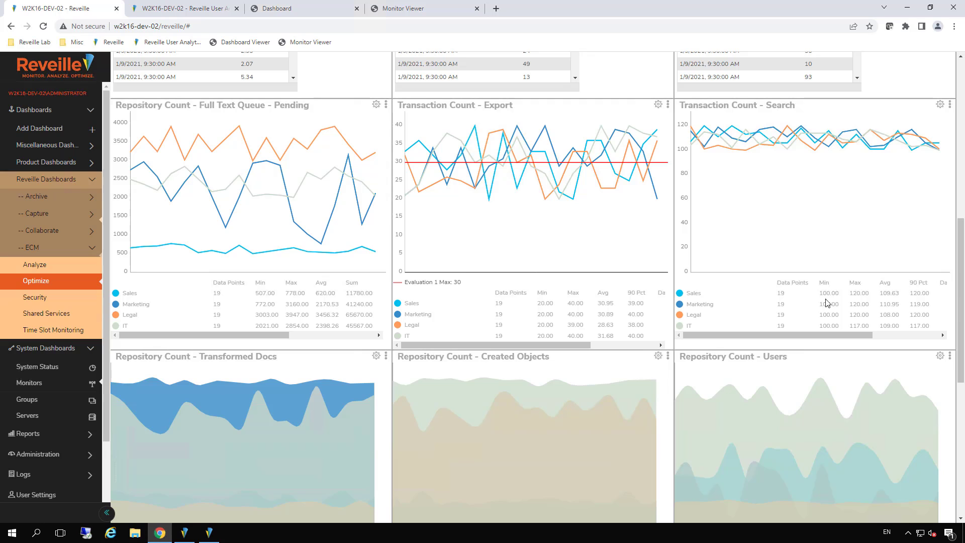
pyautogui.click(36, 298)
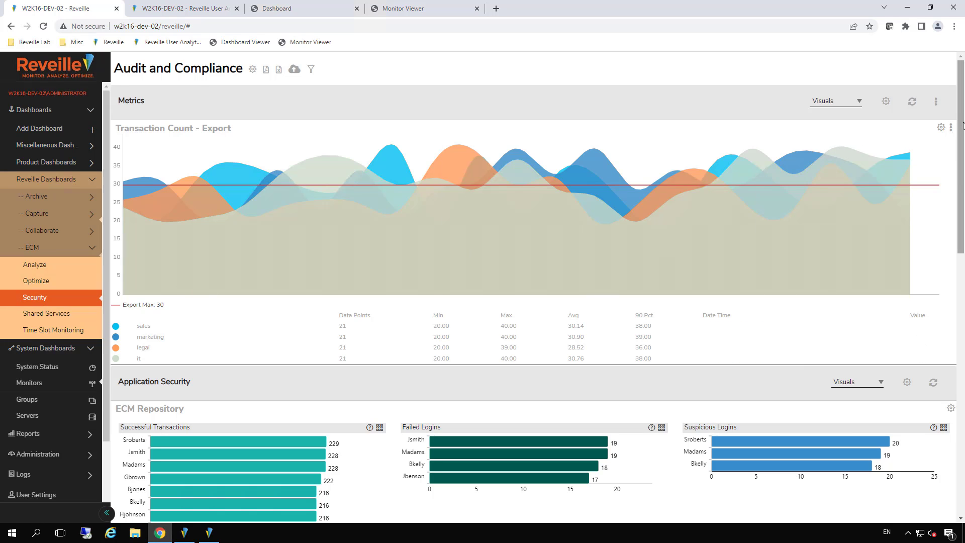
pyautogui.moveTo(960, 146); pyautogui.dragTo(961, 275)
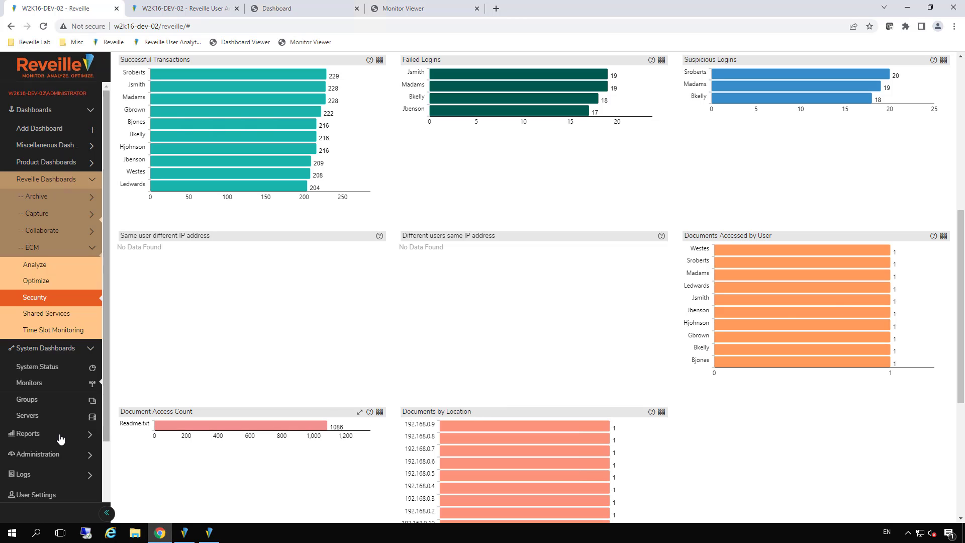
# Create an application report for ECM Application covering 3/1/2022 5:43:44 AM to 6:13:44 AM
pyautogui.click(43, 437)
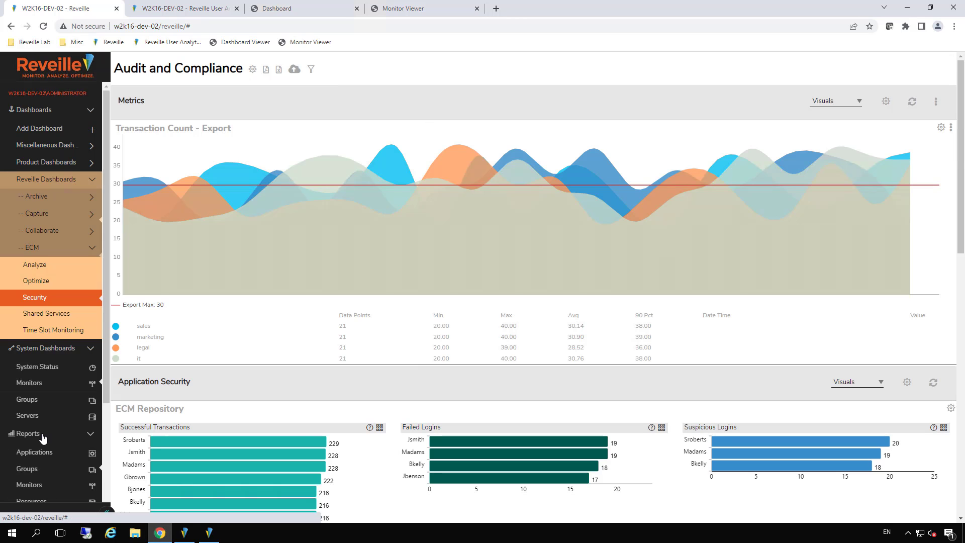
pyautogui.click(40, 451)
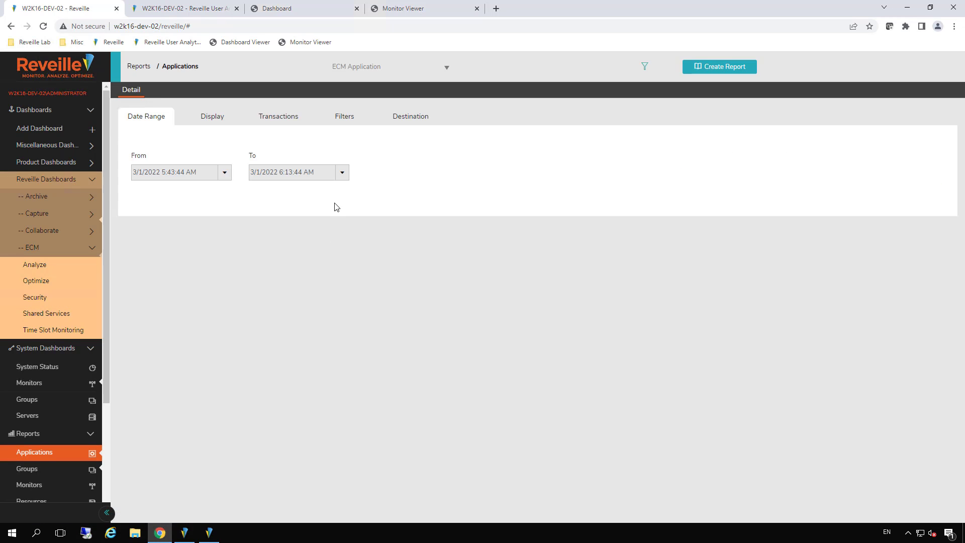
pyautogui.click(722, 68)
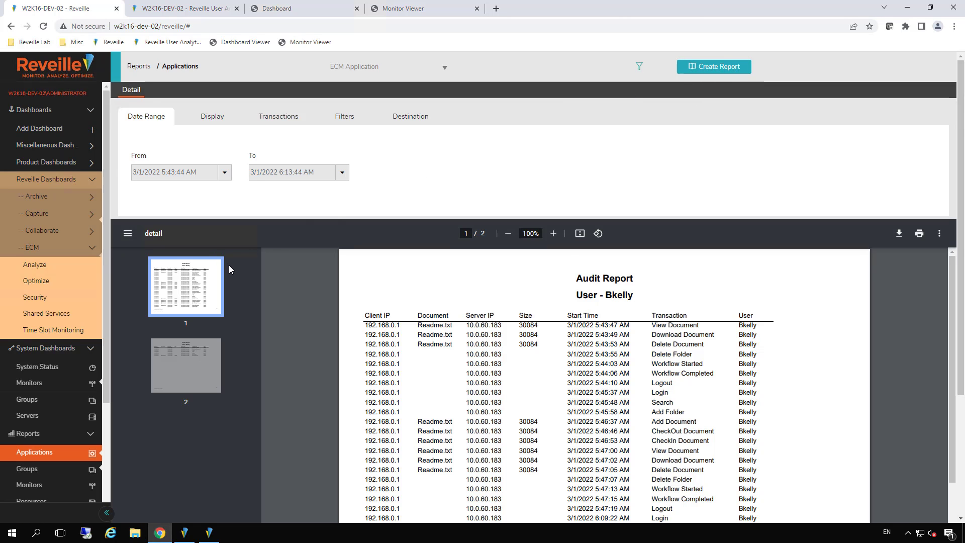
# View the Alfresco monitor's Customer Experience, Monthly Availability and SLA reports
pyautogui.click(27, 485)
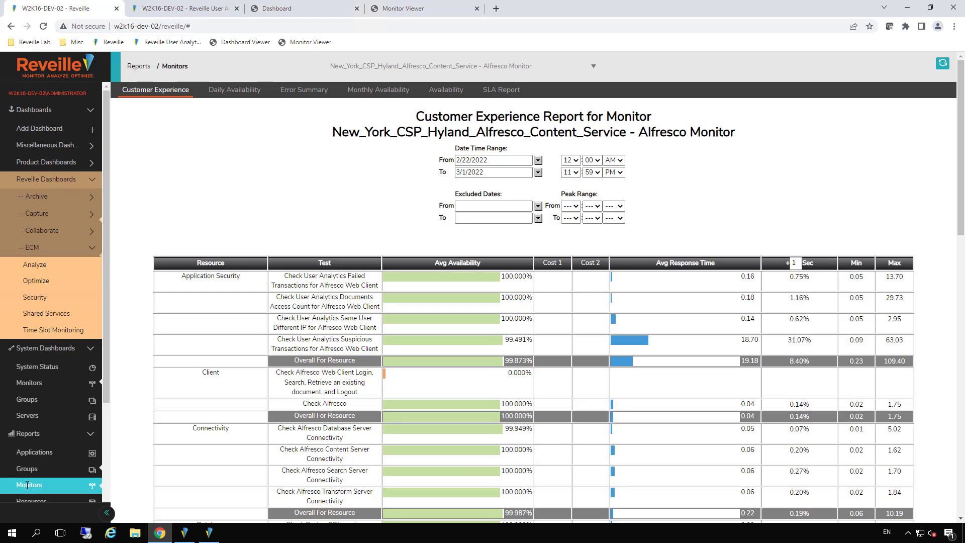
pyautogui.click(381, 92)
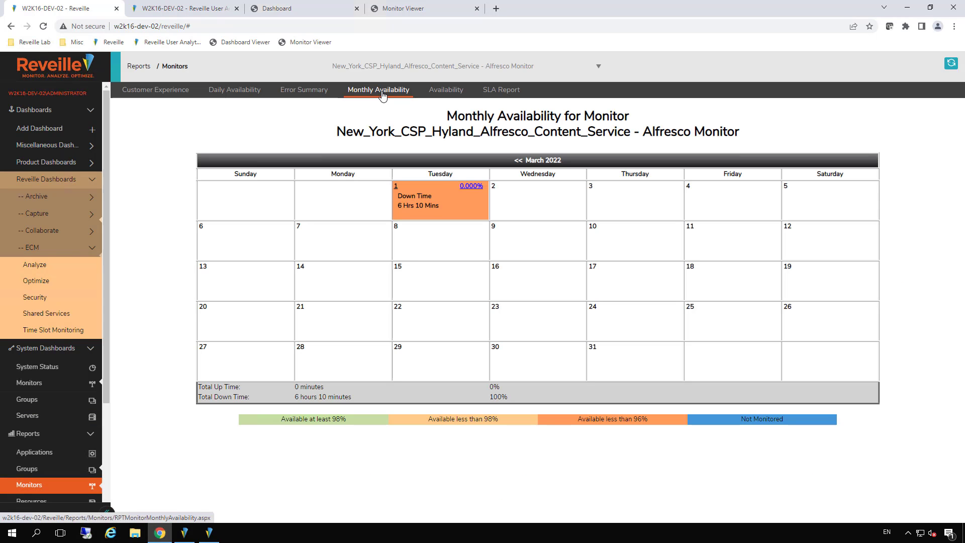
pyautogui.click(499, 94)
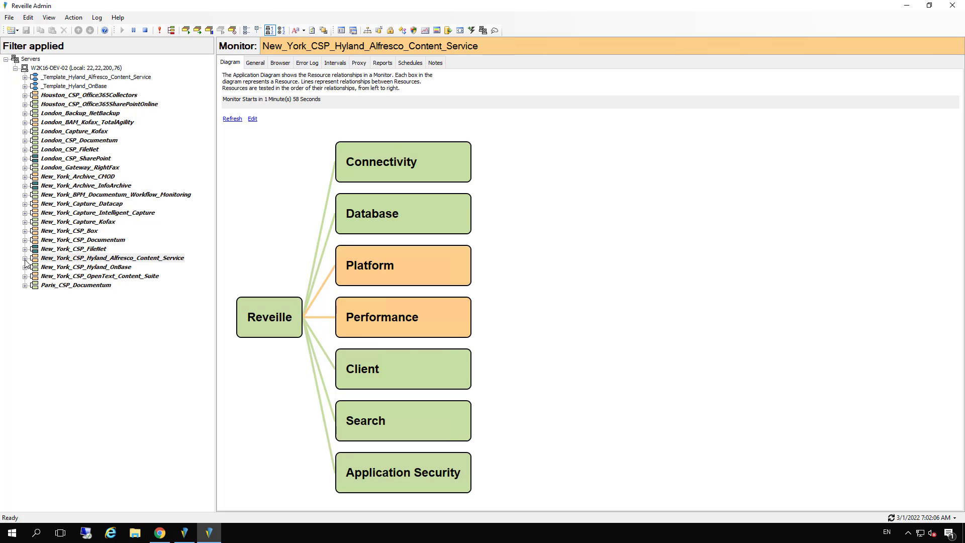
# In Reveille Admin, show the general settings of the Alfresco monitor's Check Alfresco Database Server Connectivity test
pyautogui.click(25, 258)
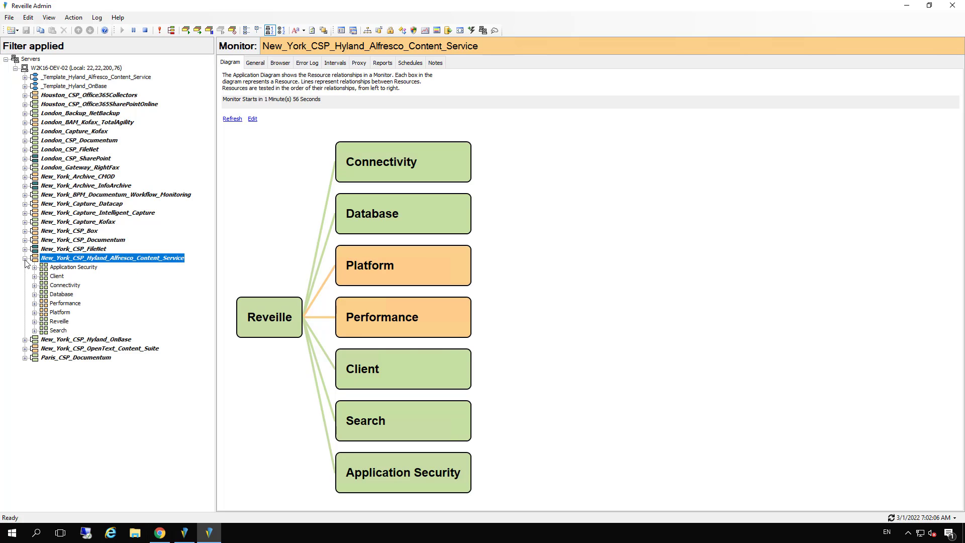
pyautogui.click(34, 286)
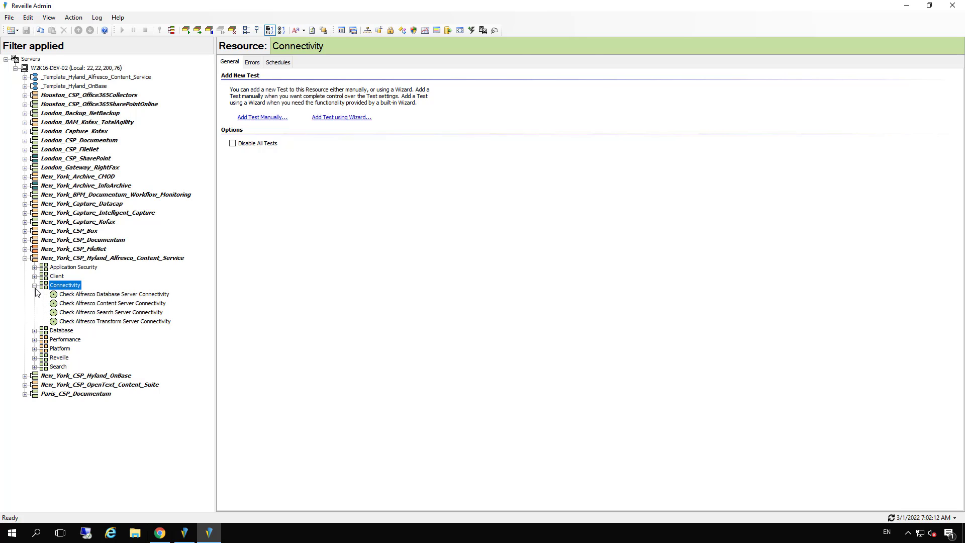
pyautogui.click(78, 296)
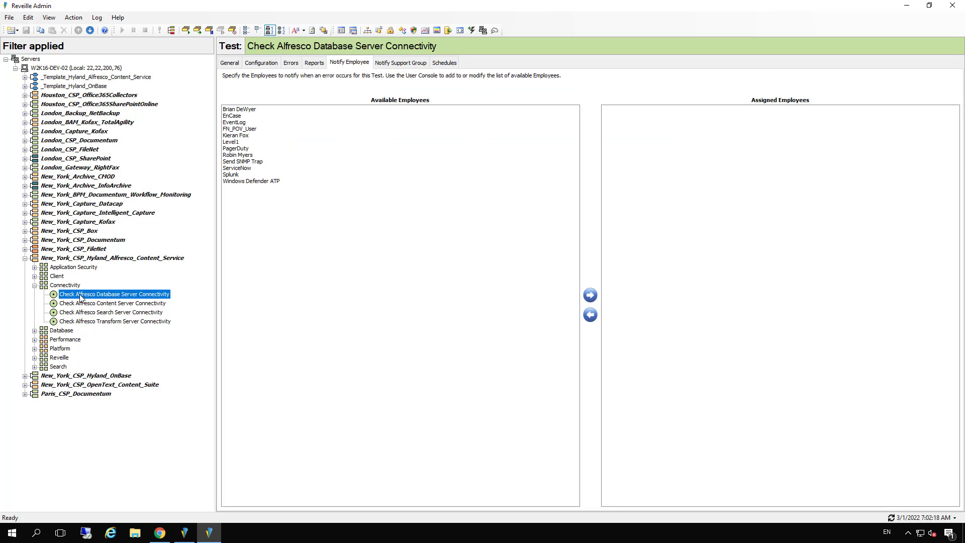
pyautogui.click(230, 65)
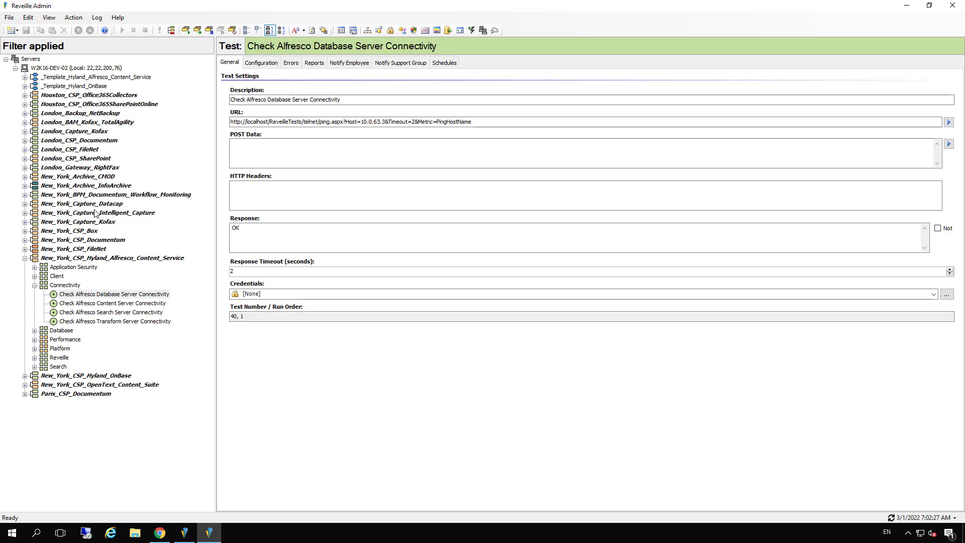
# Create a monitor named _New_Hyland_Alfresco_Content_Service from the _Template_Hyland_Alfresco_Content_Service template, including monitor group assignments
pyautogui.click(90, 78)
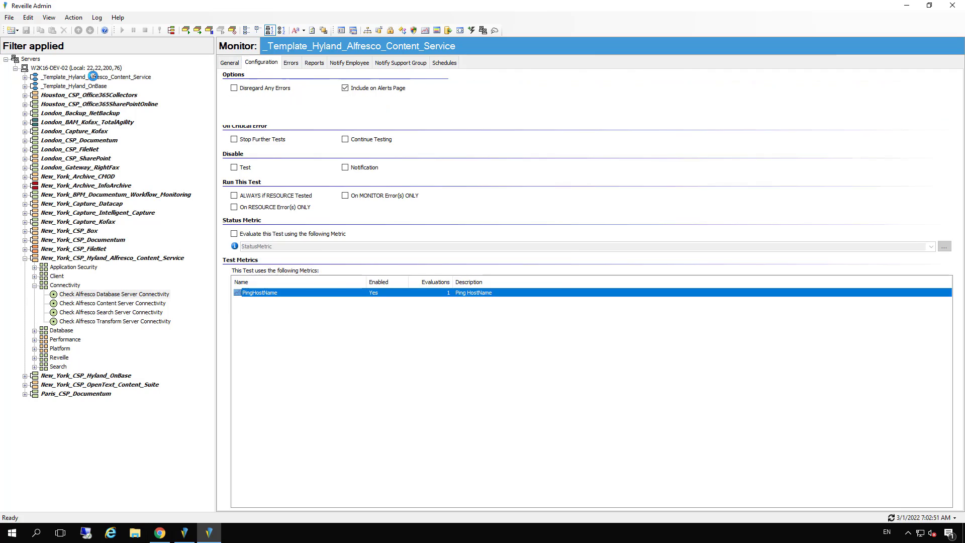
pyautogui.rightClick(92, 77)
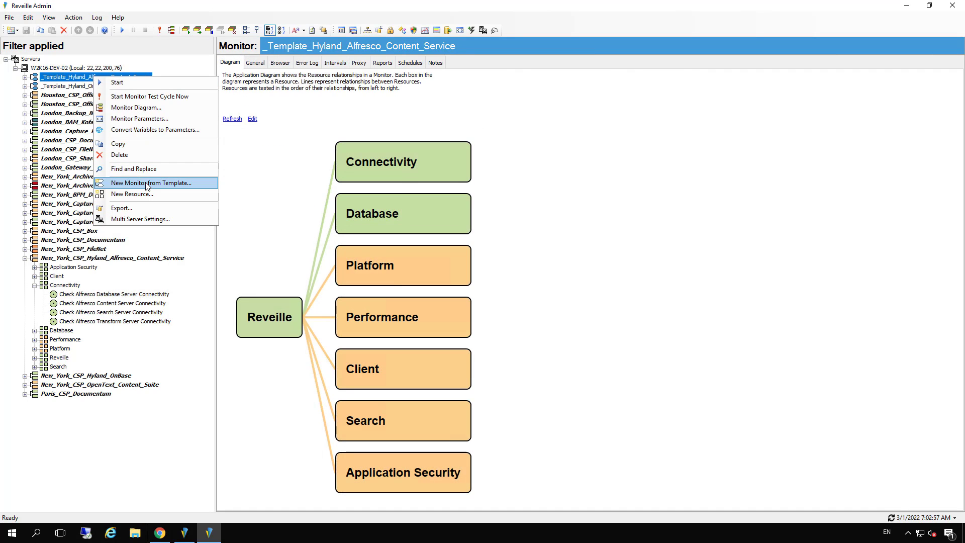
pyautogui.click(169, 183)
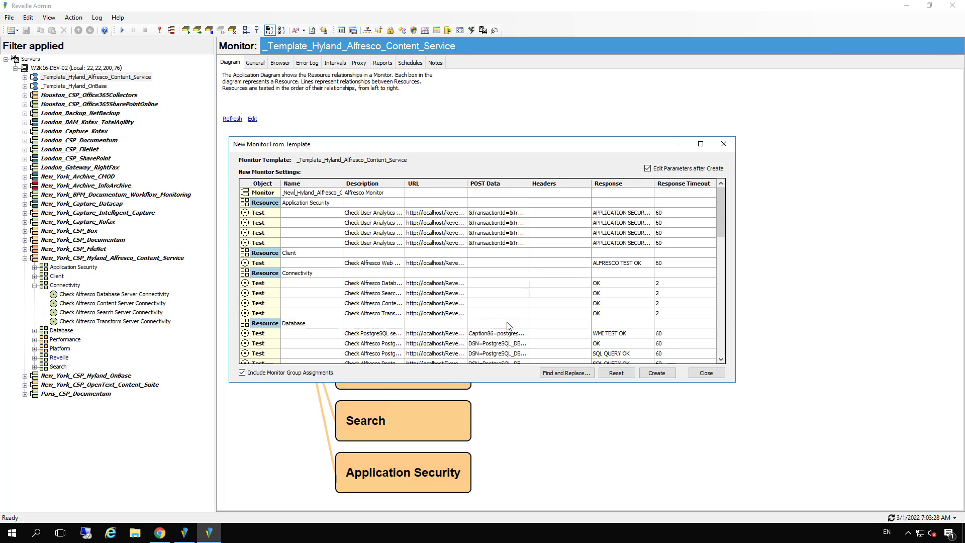
pyautogui.click(654, 375)
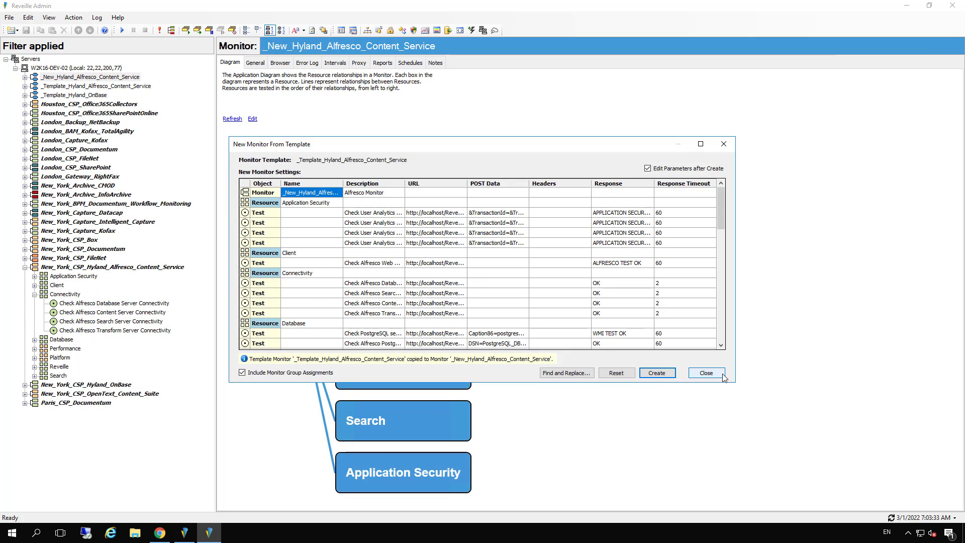
pyautogui.click(707, 373)
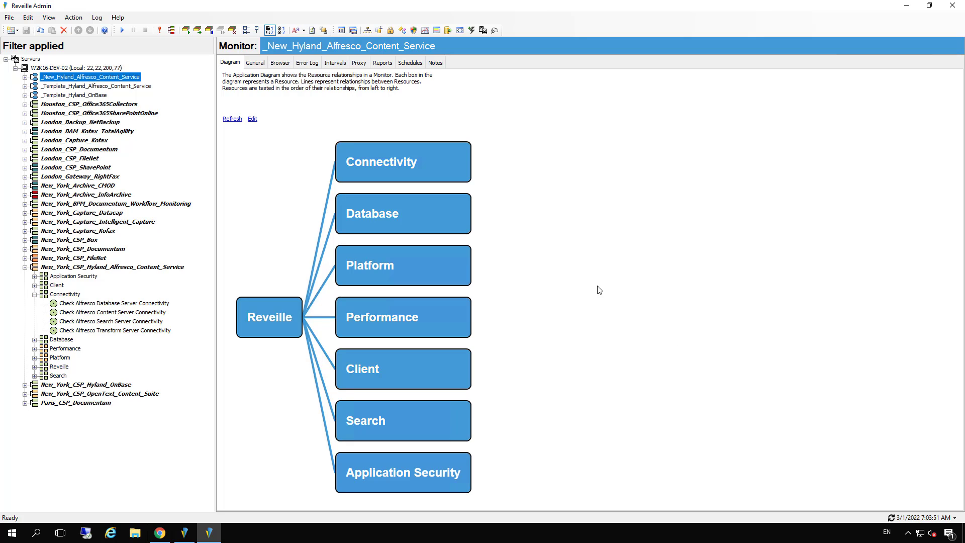
# Add a File Access test for C:\*.* to the new monitor's Performance resource with the File Access Wizard, outputting the FileAccess.FileCount metric
pyautogui.click(25, 77)
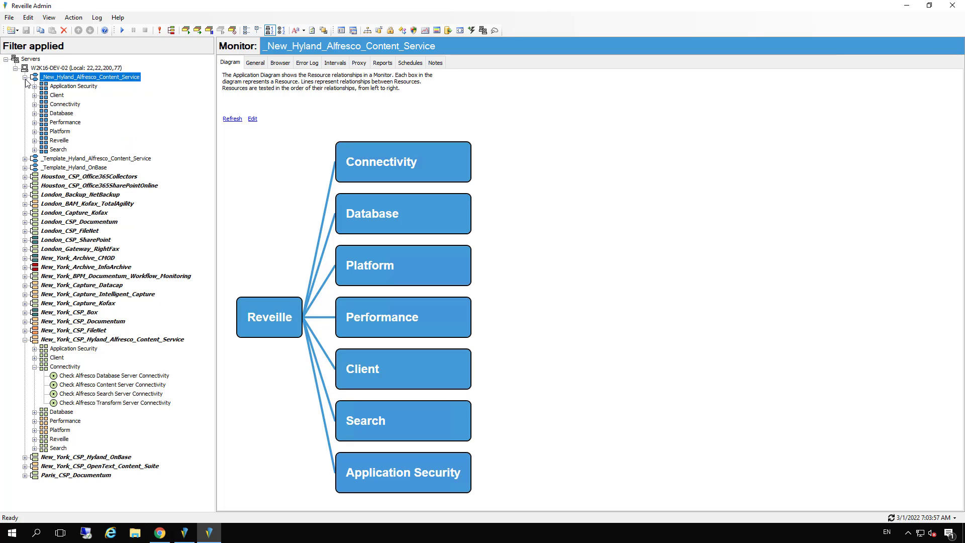
pyautogui.doubleClick(58, 123)
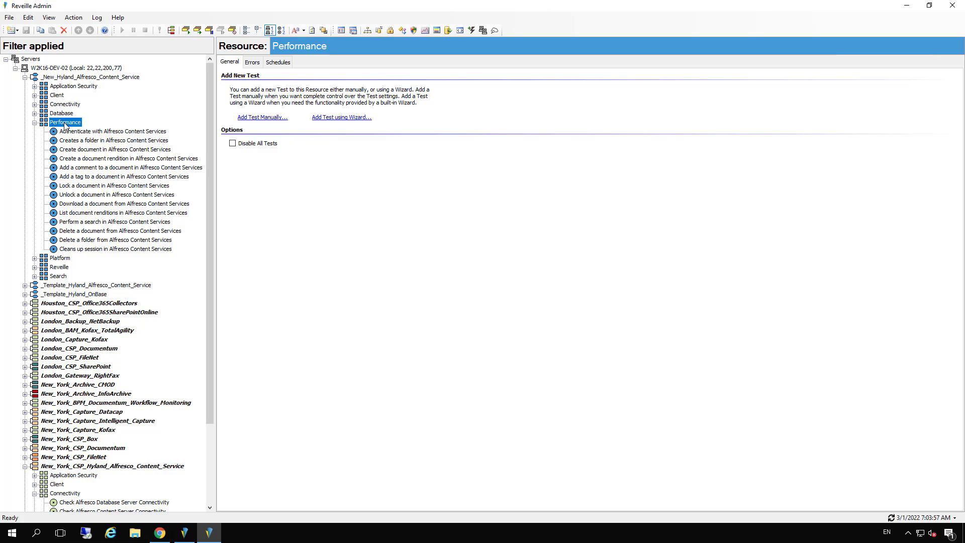
pyautogui.click(341, 118)
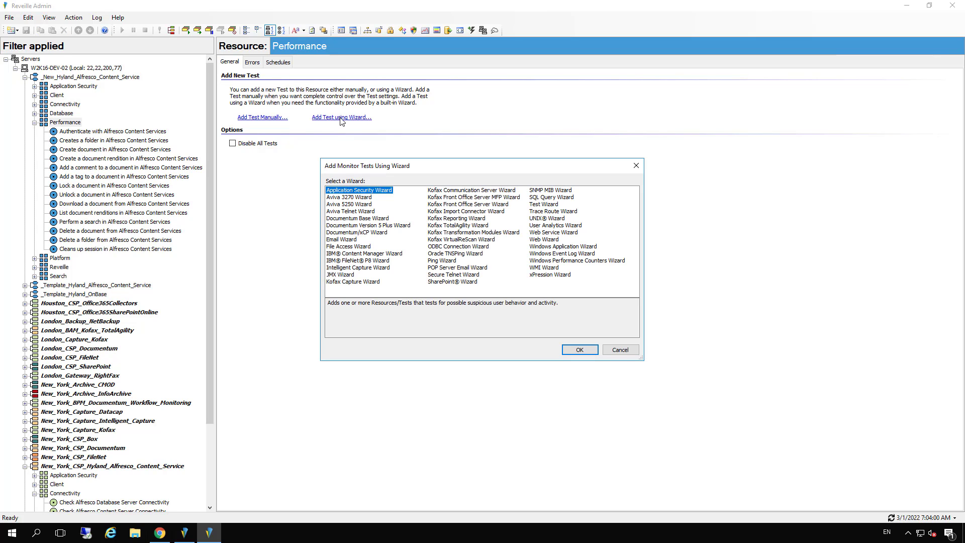
pyautogui.click(358, 247)
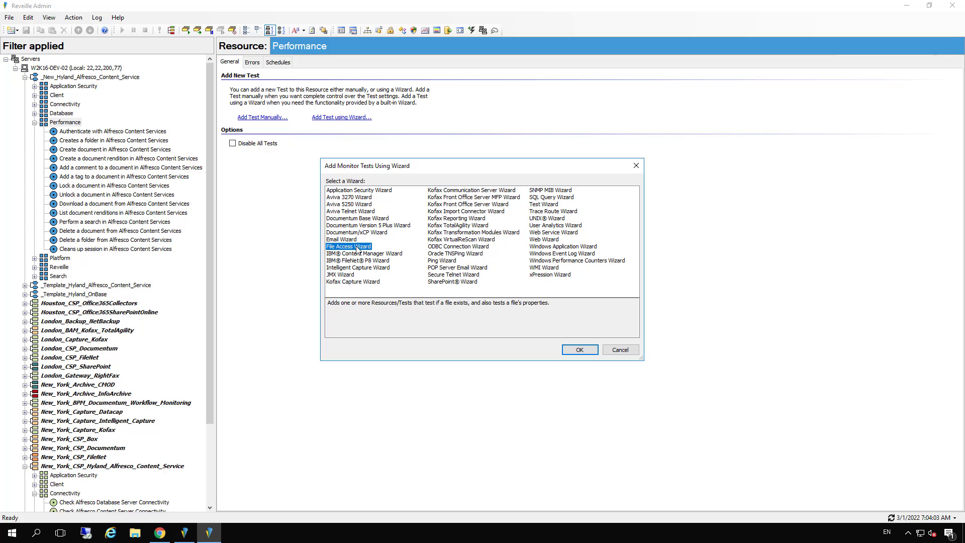
pyautogui.click(578, 352)
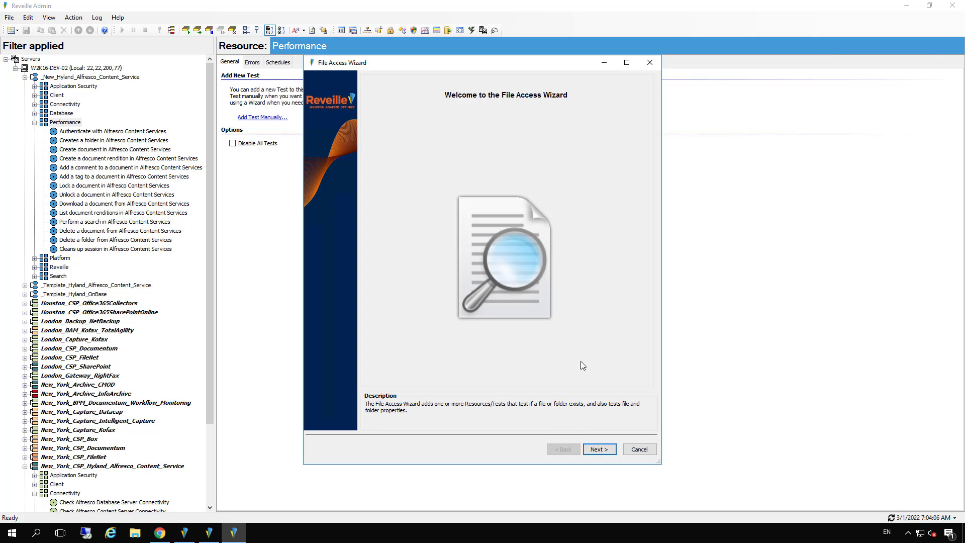
pyautogui.click(599, 450)
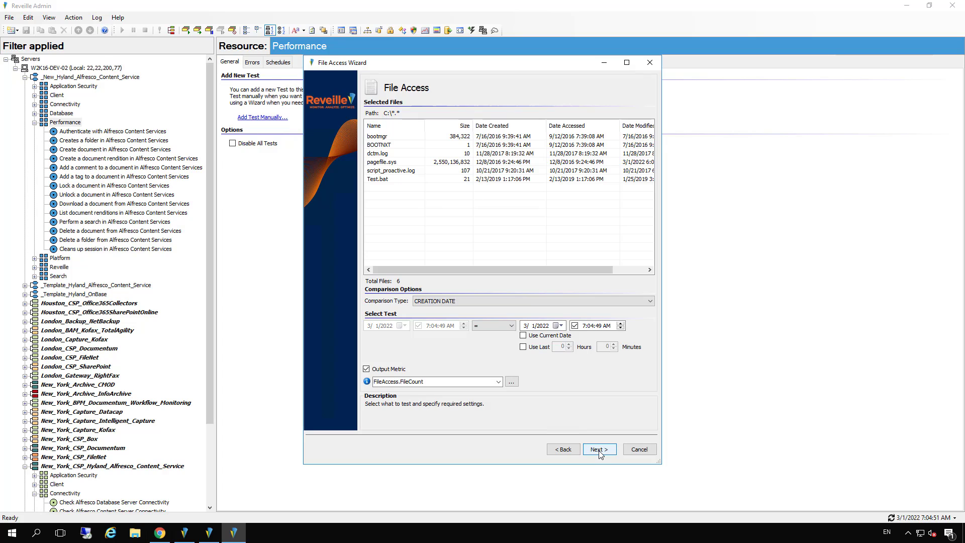
pyautogui.click(599, 450)
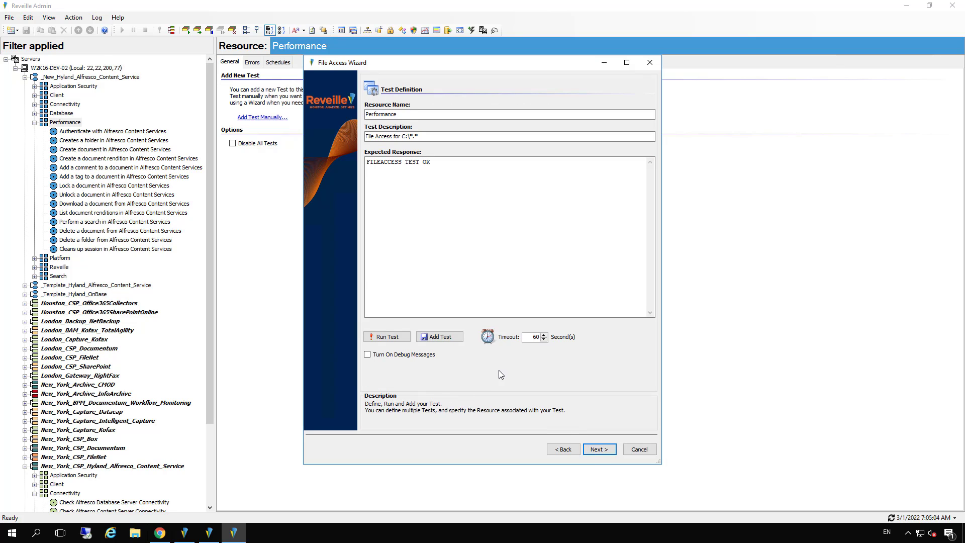
pyautogui.click(442, 337)
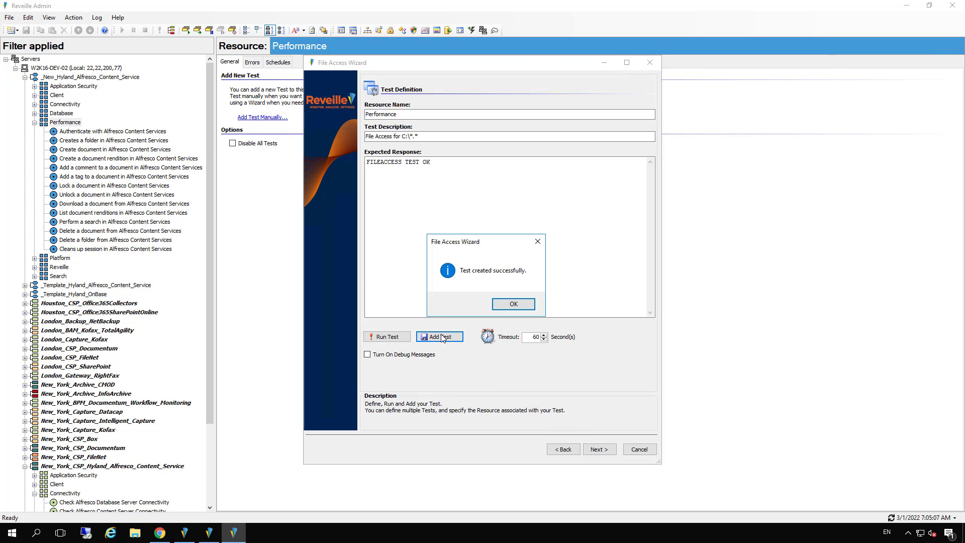
pyautogui.press('Return')
# View the FileAccess.FileCount metric and its evaluations in the new File Access test, and show the Parameter Store
pyautogui.click(85, 259)
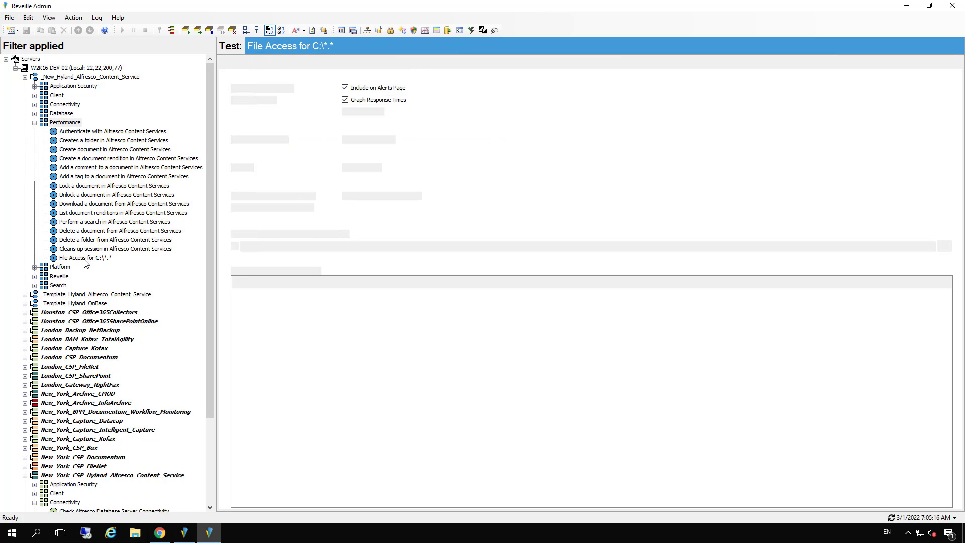
pyautogui.click(265, 293)
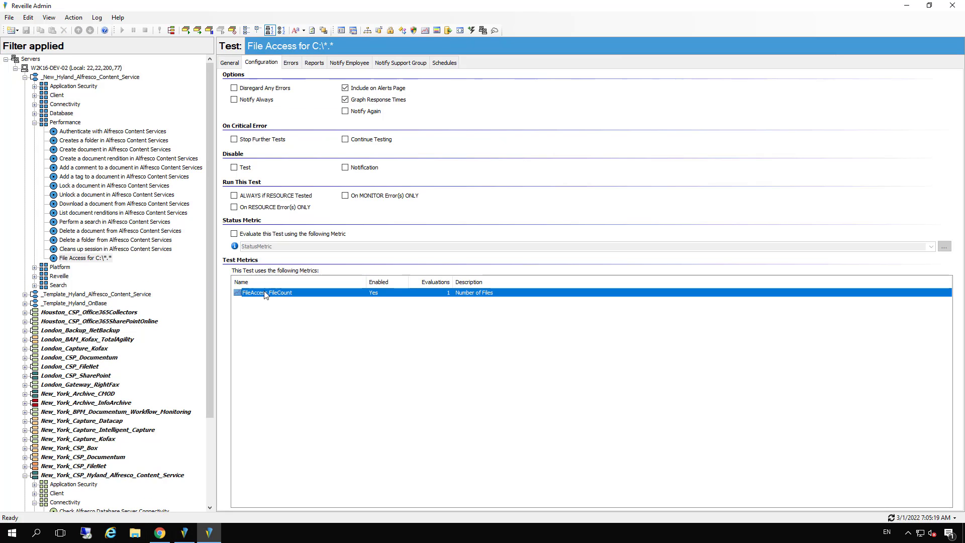
pyautogui.doubleClick(265, 292)
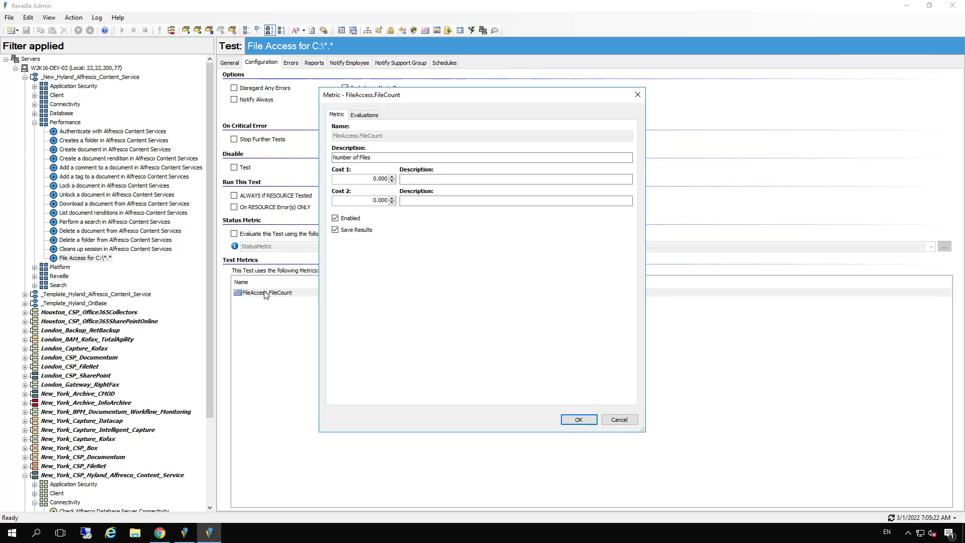
pyautogui.click(368, 117)
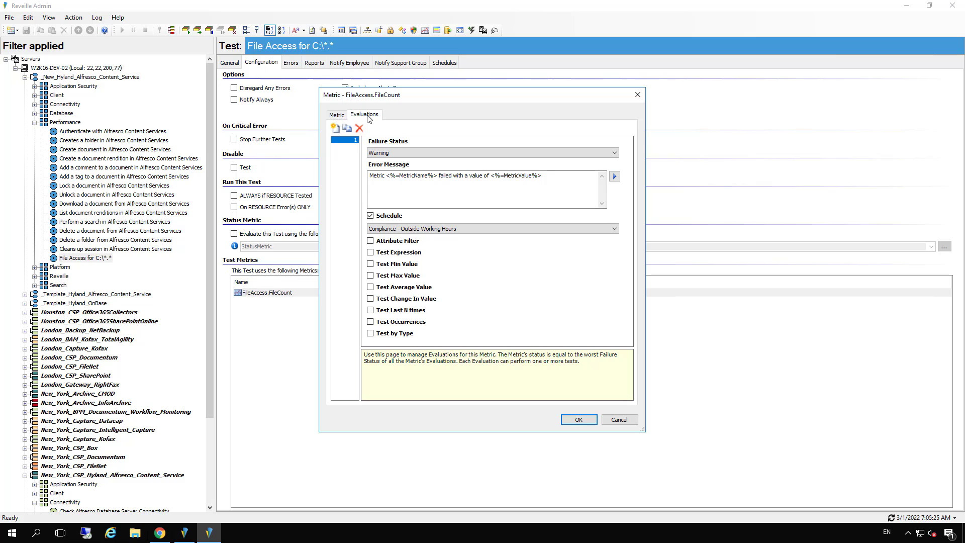
pyautogui.click(578, 419)
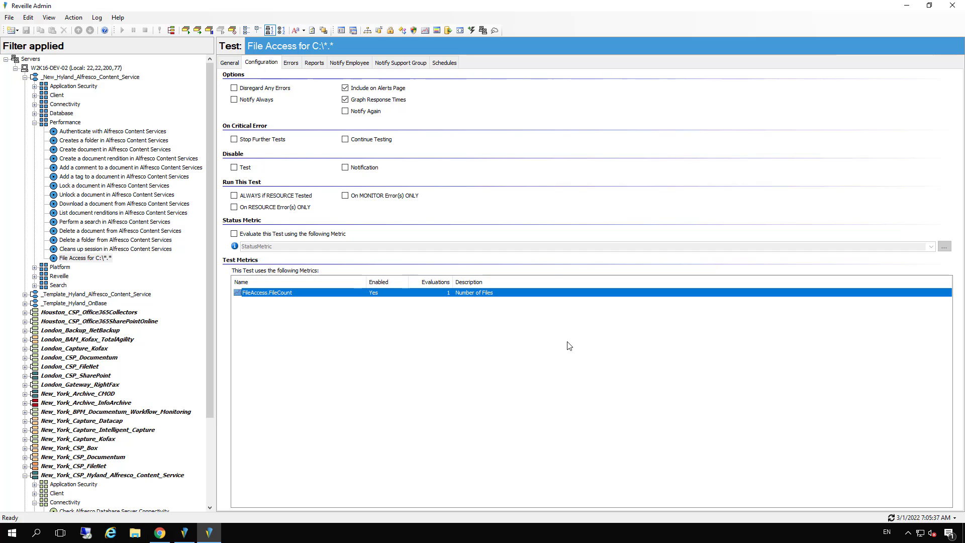
pyautogui.click(460, 31)
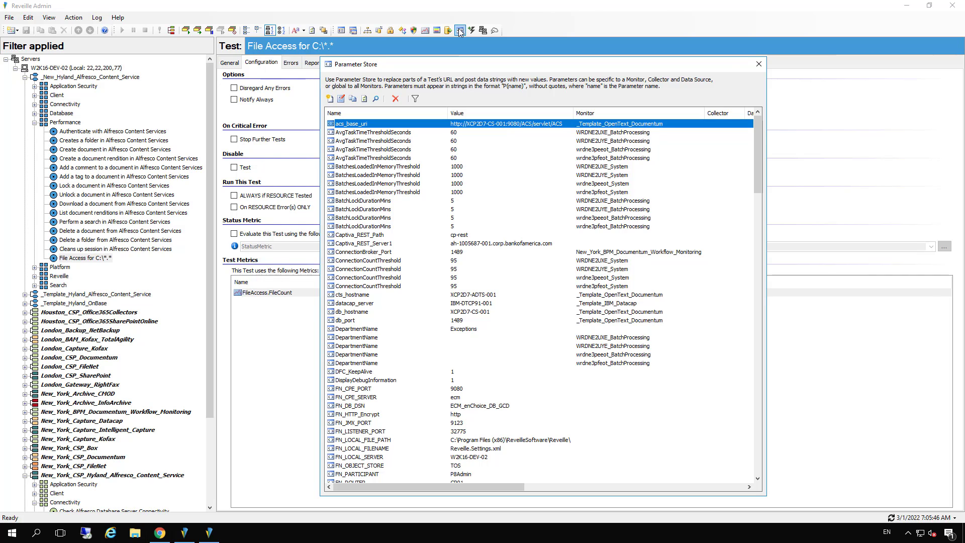
pyautogui.click(758, 63)
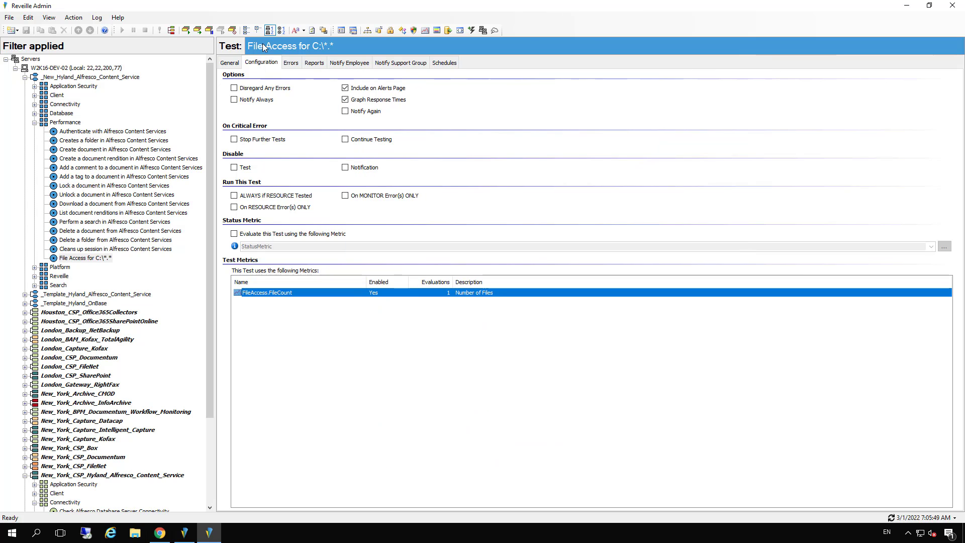
# Start a test cycle for the _New_Hyland_Alfresco_Content_Service monitor
pyautogui.click(79, 78)
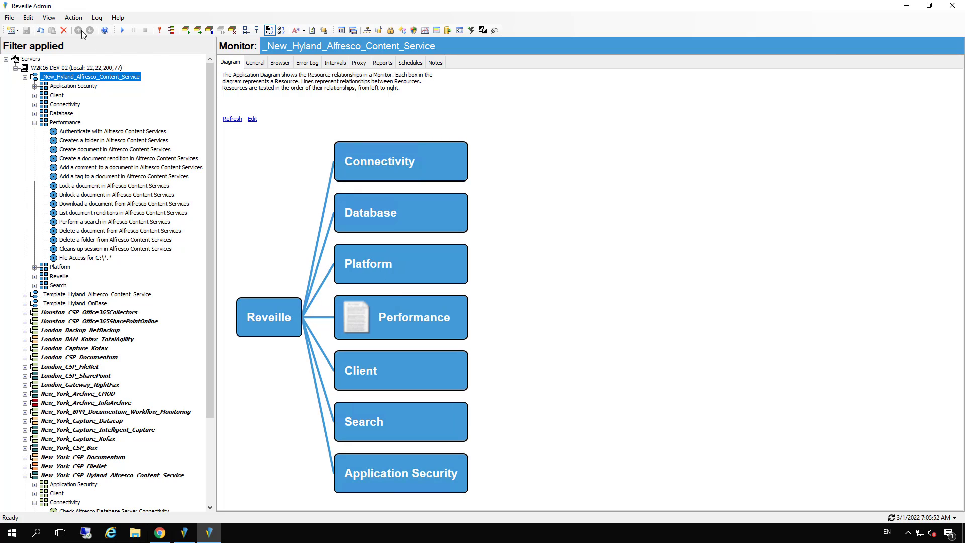
pyautogui.click(162, 33)
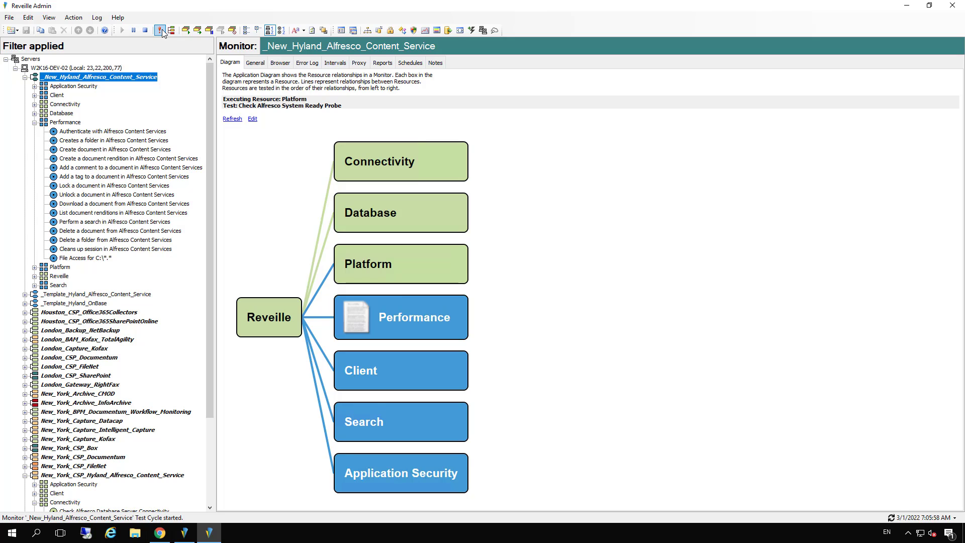
# Examine the Reveille - Disable User proactive action's mode options, schedules and URL wizard actions for the New York Alfresco monitor
pyautogui.click(472, 30)
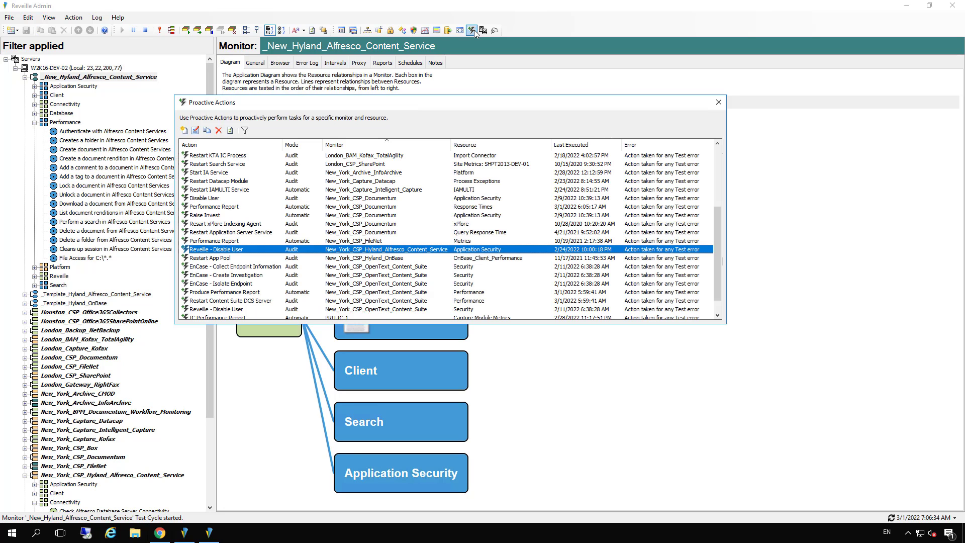
pyautogui.doubleClick(241, 253)
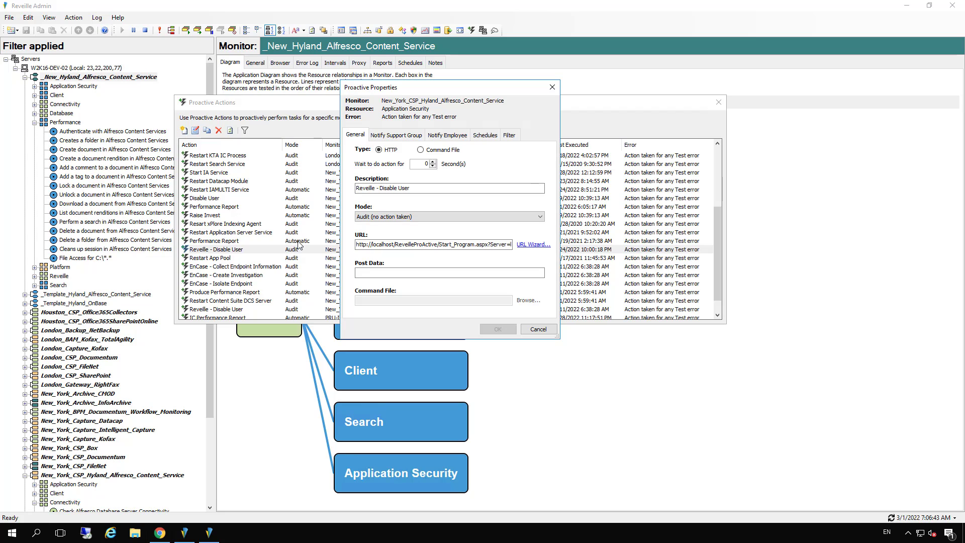
pyautogui.click(540, 217)
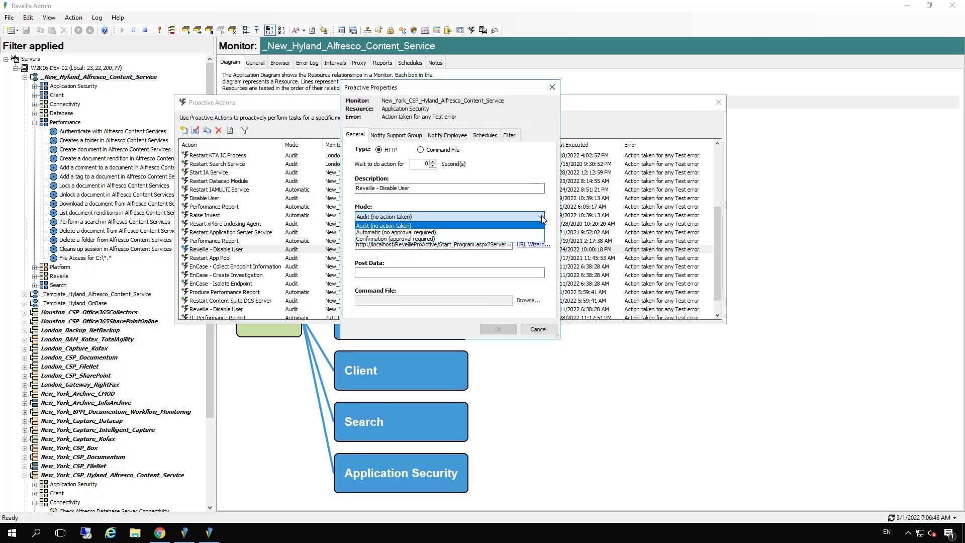
pyautogui.click(540, 217)
pyautogui.click(485, 135)
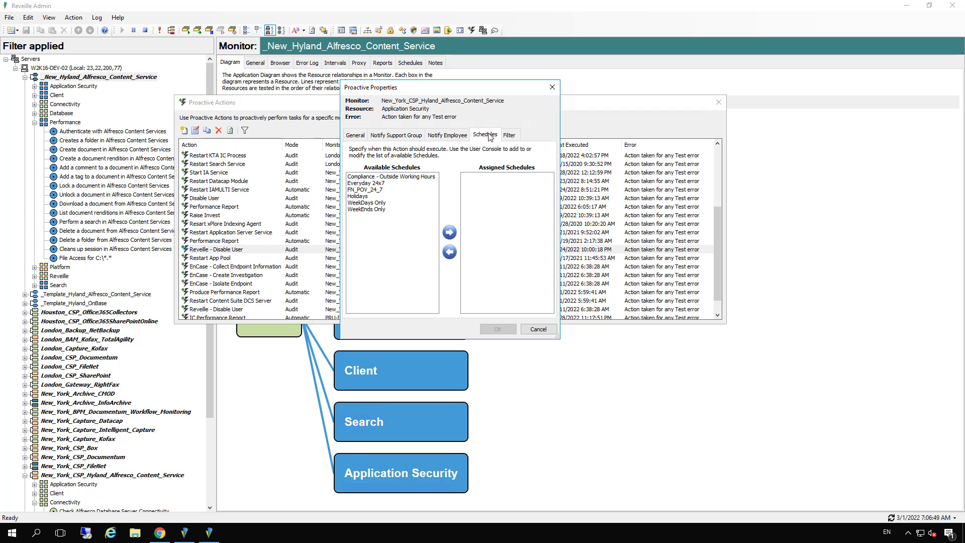
pyautogui.click(356, 136)
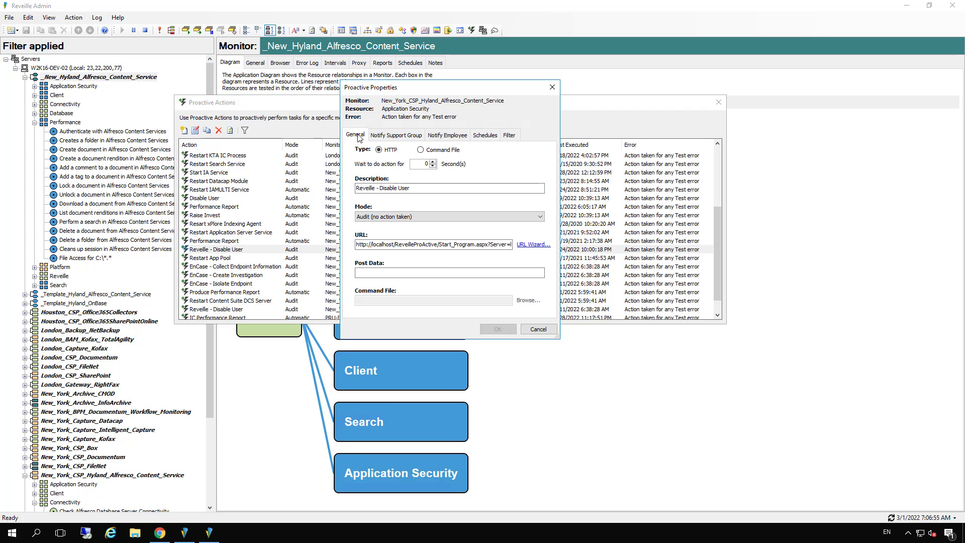
pyautogui.click(529, 246)
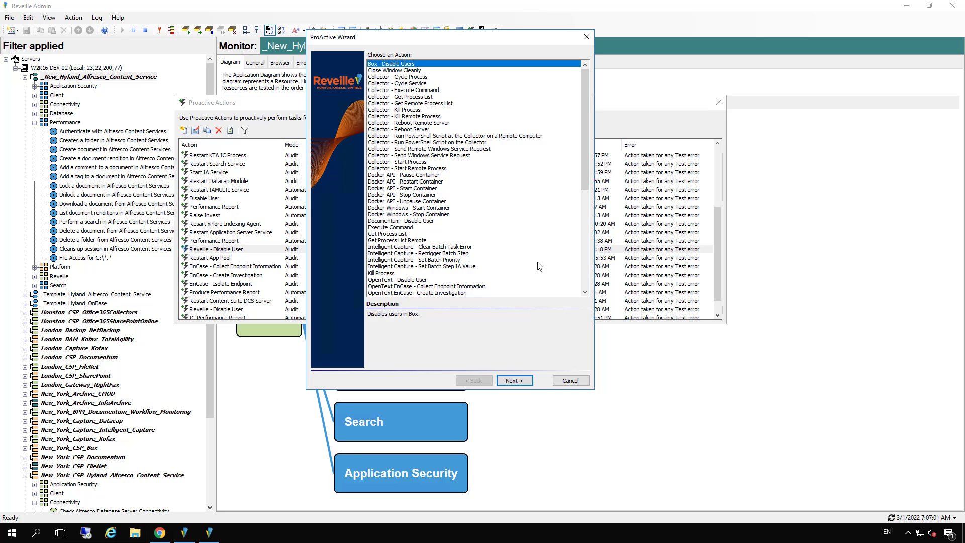
pyautogui.click(570, 380)
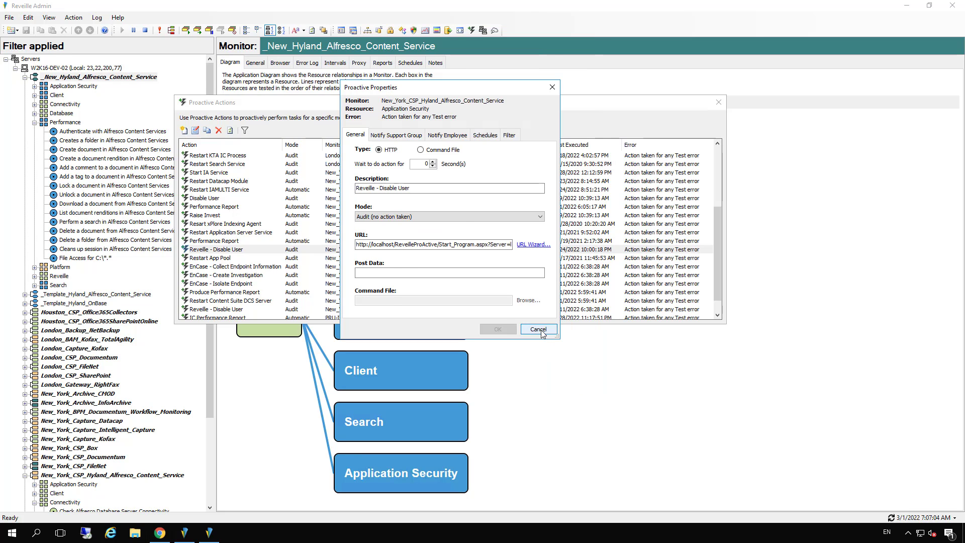
pyautogui.click(538, 329)
pyautogui.click(719, 102)
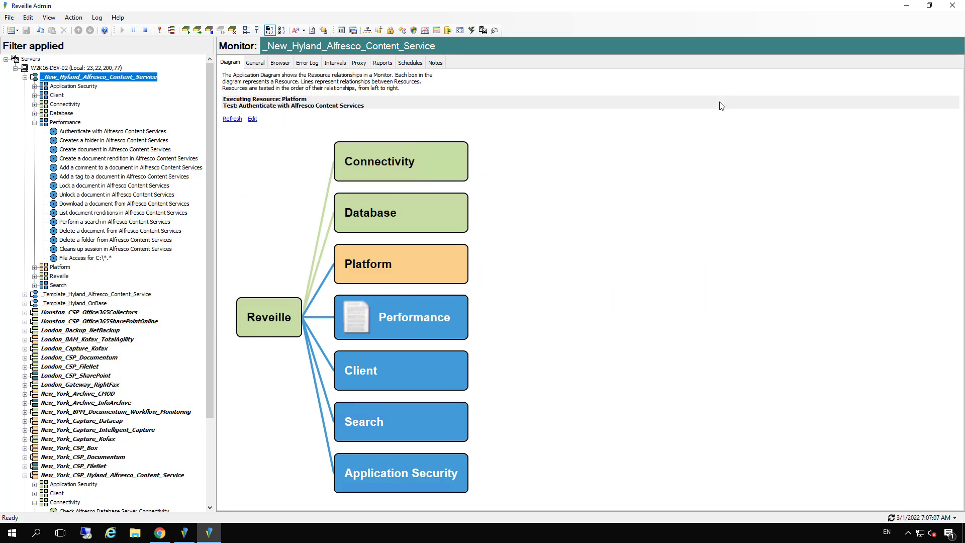
# Show the Import / Export Wizard's action choices and select exporting to a file
pyautogui.click(9, 18)
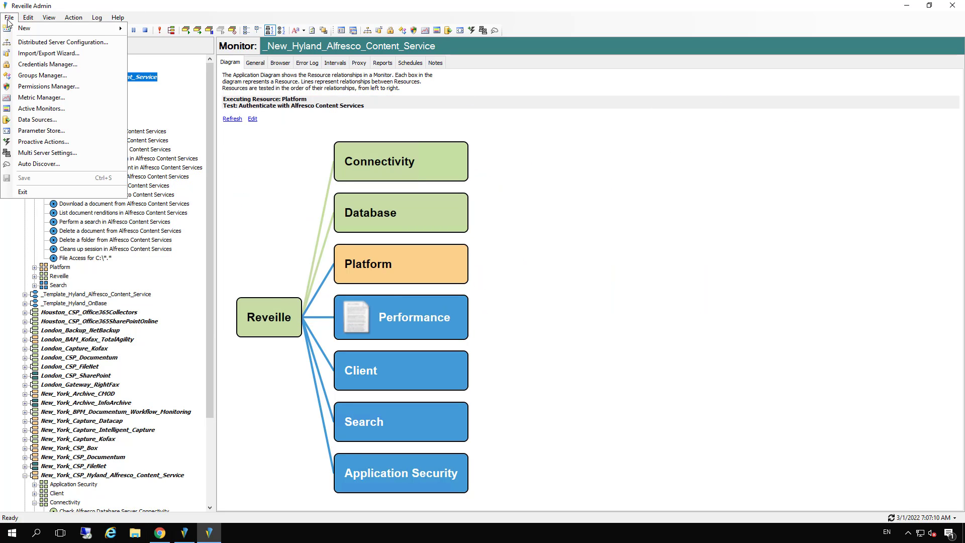
pyautogui.click(29, 53)
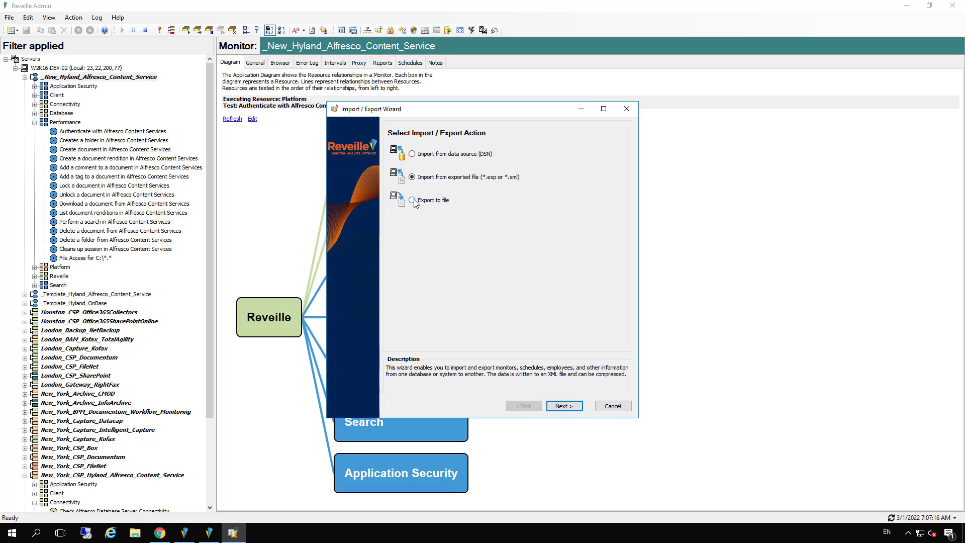
pyautogui.click(414, 200)
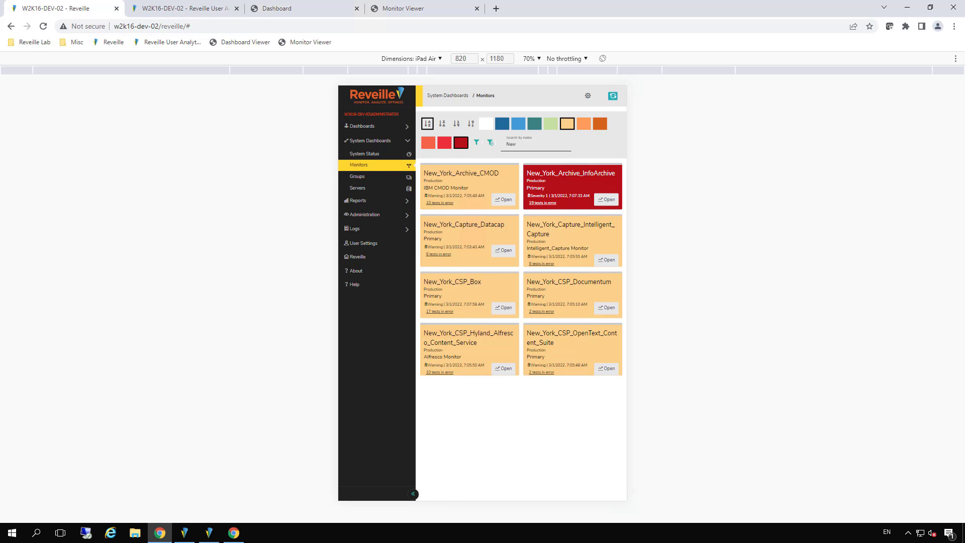
# In Chrome, show the New_York_CSP_Hyland_Alfresco_Content_Service diagram in Monitor Viewer and the ECM Analyze dashboard
pyautogui.click(405, 8)
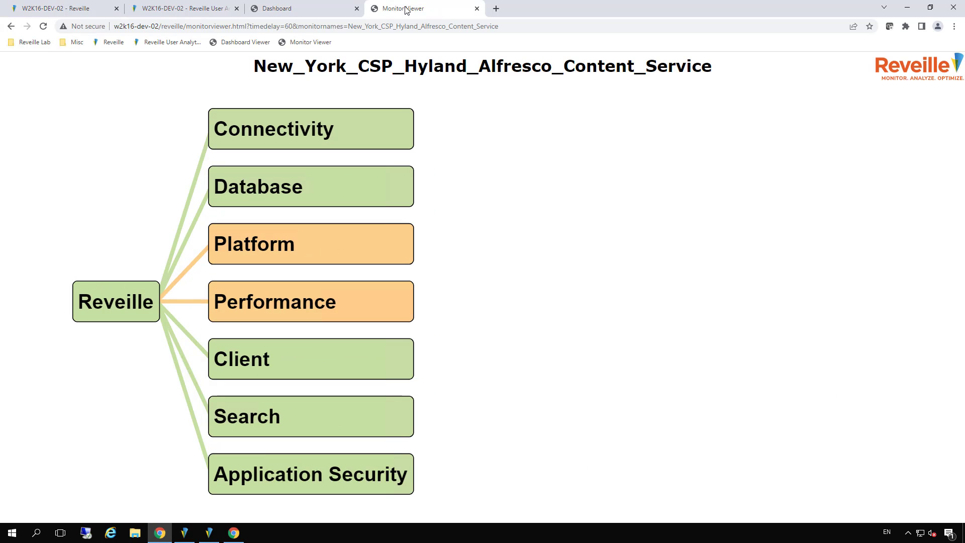
pyautogui.click(300, 13)
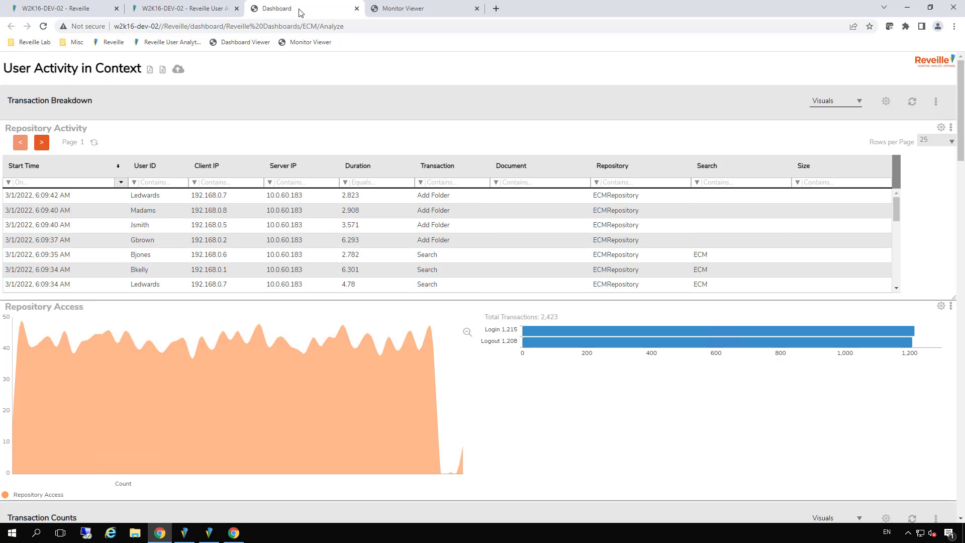